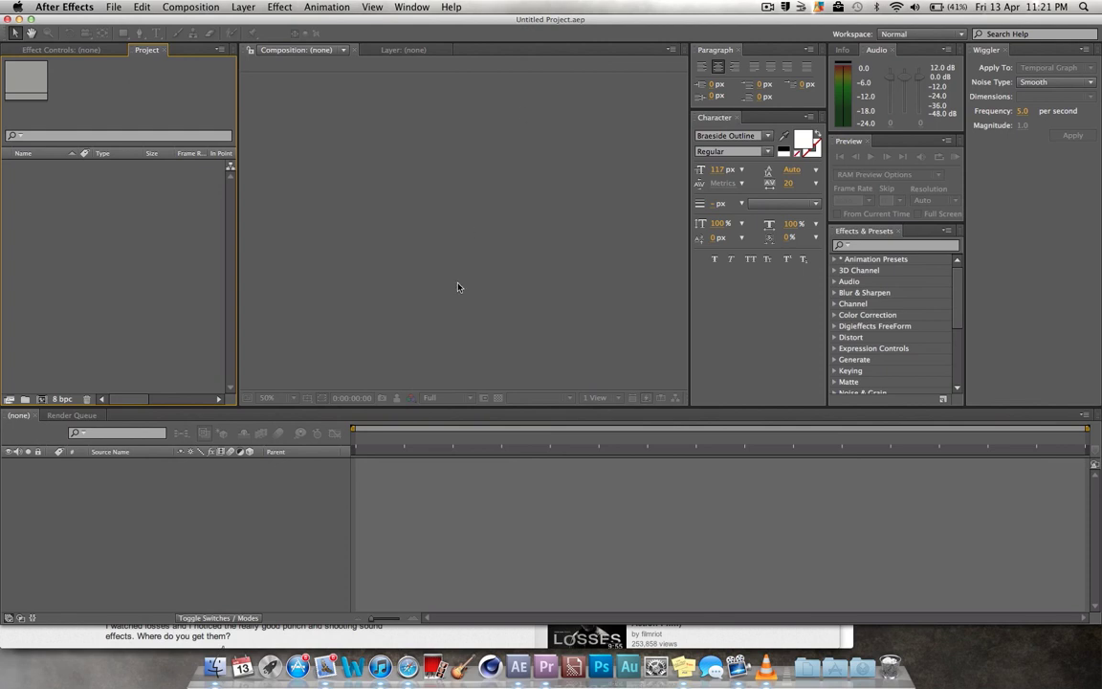
Switch to Safari, play part of the Film Riot video about the fight choreography of 'LOSSES', and return to After Effects.
left_click(461, 637)
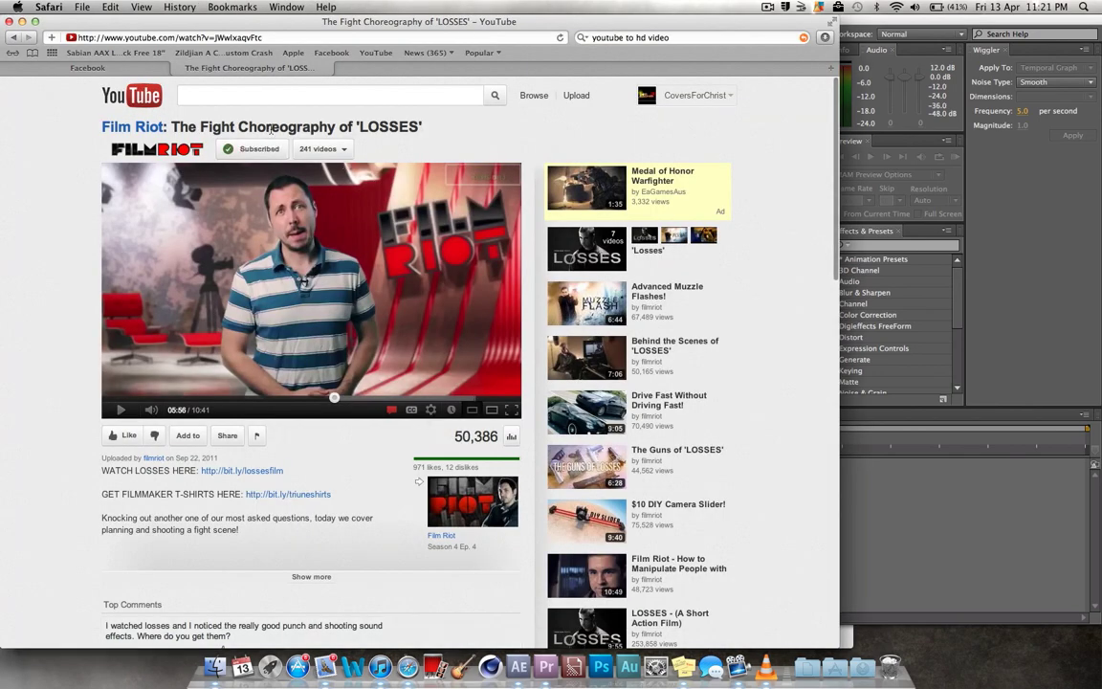
left_click_drag(174, 126, 419, 127)
left_click(421, 127)
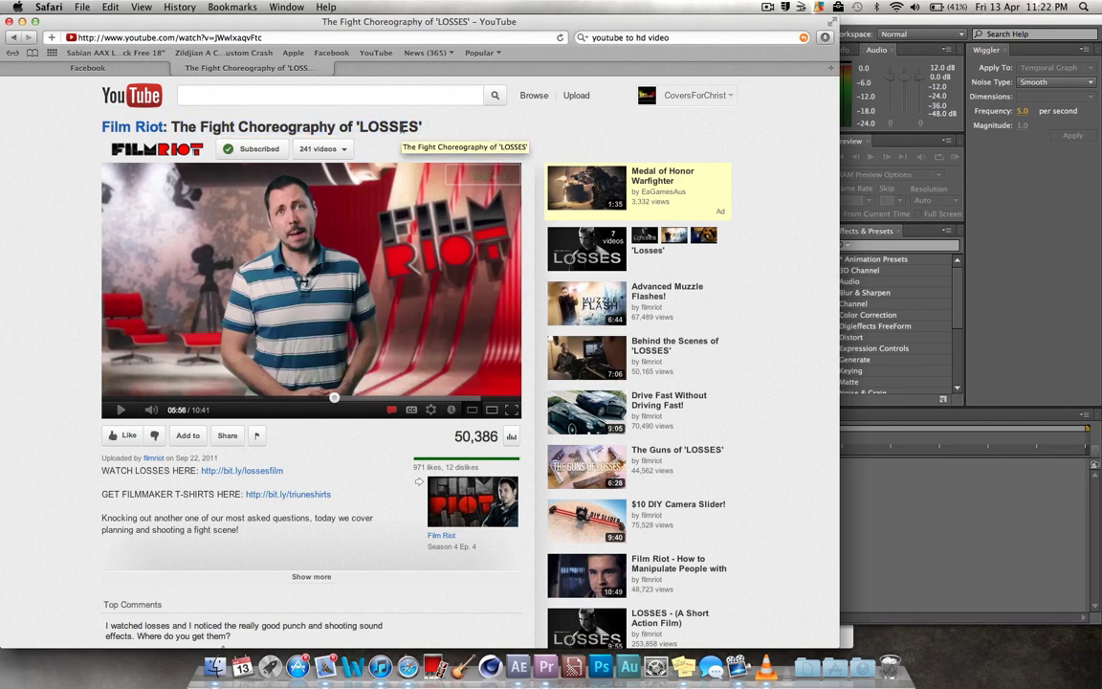
left_click_drag(363, 115, 176, 127)
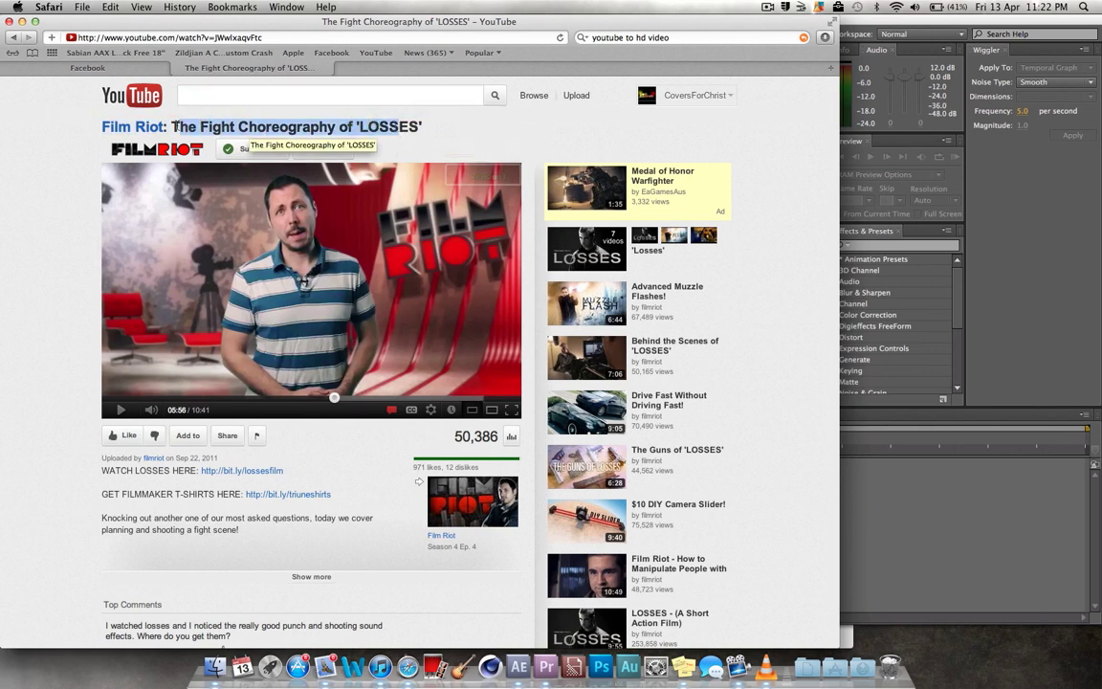
left_click(188, 157)
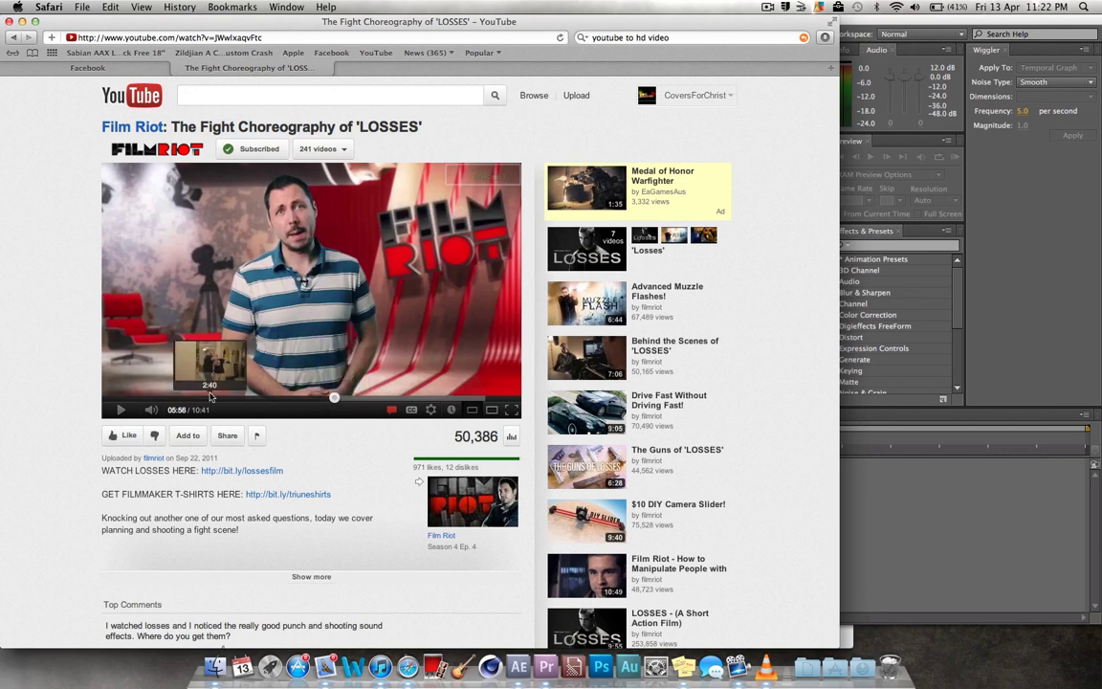
left_click(121, 409)
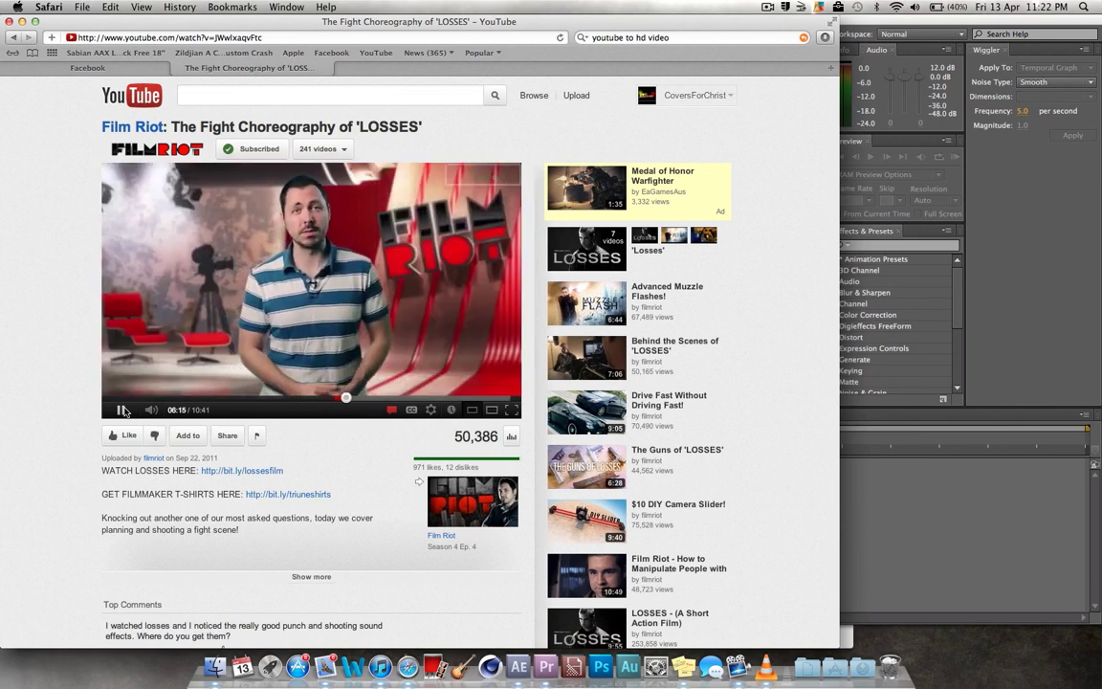
left_click(122, 410)
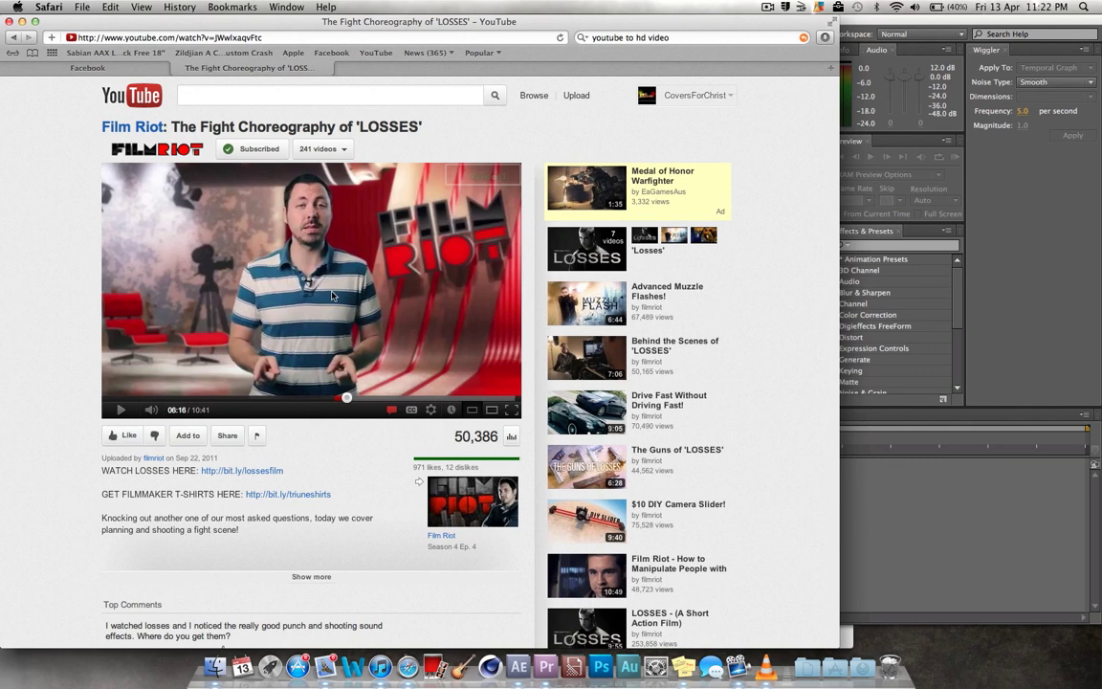
left_click(1027, 364)
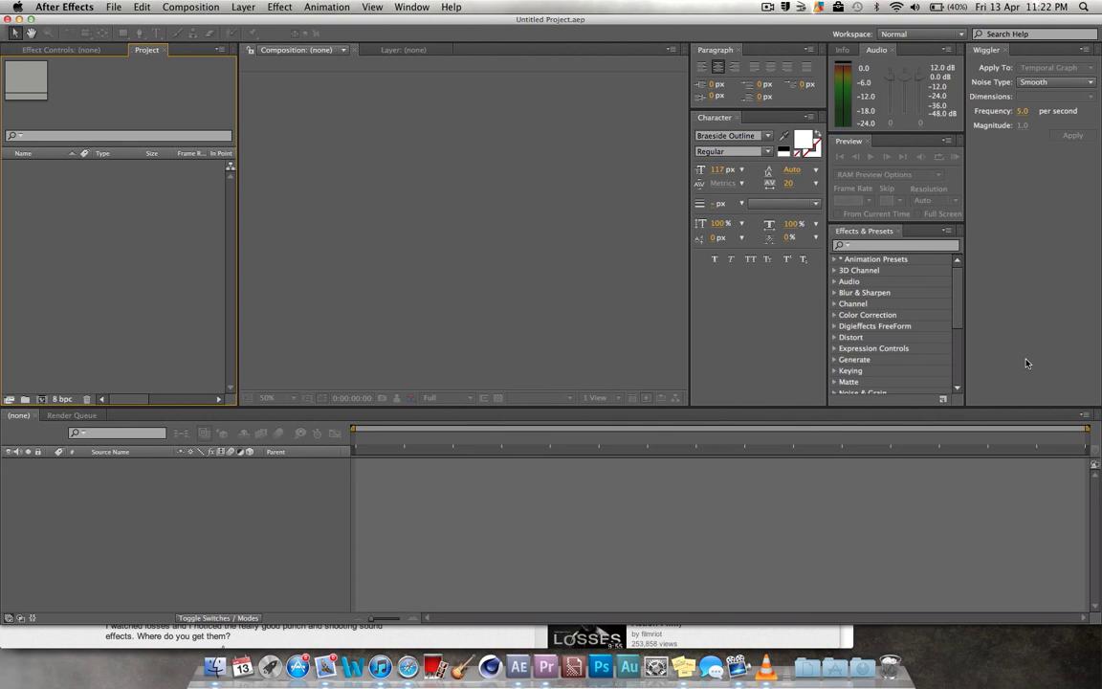
left_click(767, 7)
left_click(569, 208)
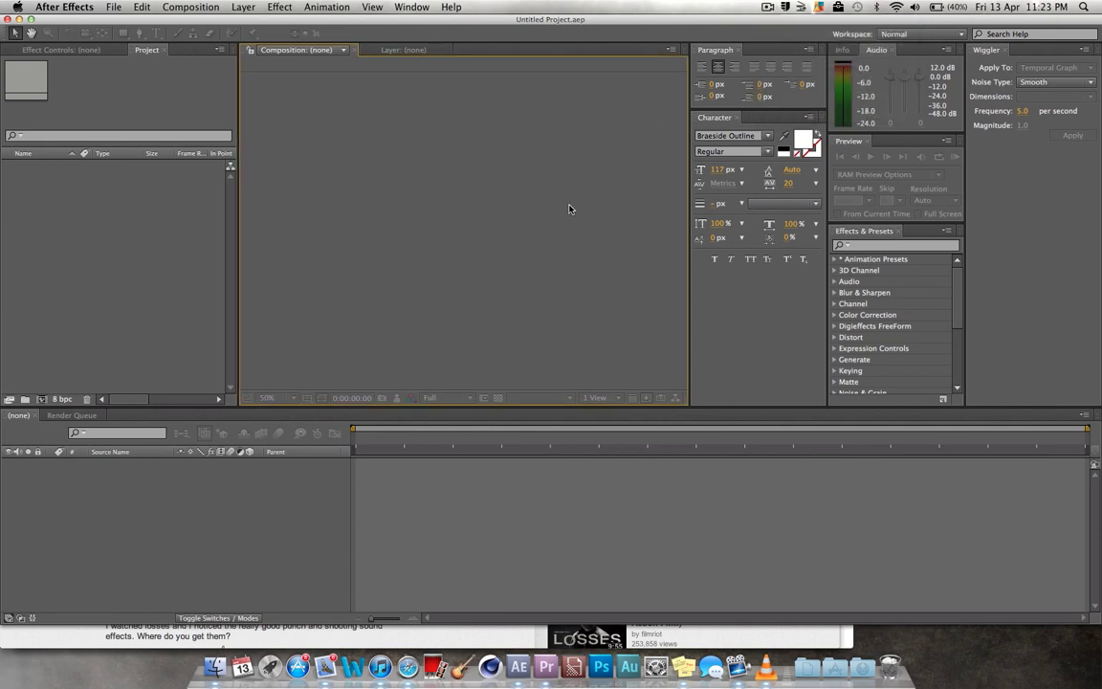
Import Fake Punch.mov from the SmartConverter folder into the project and create a composition from it.
left_click(214, 662)
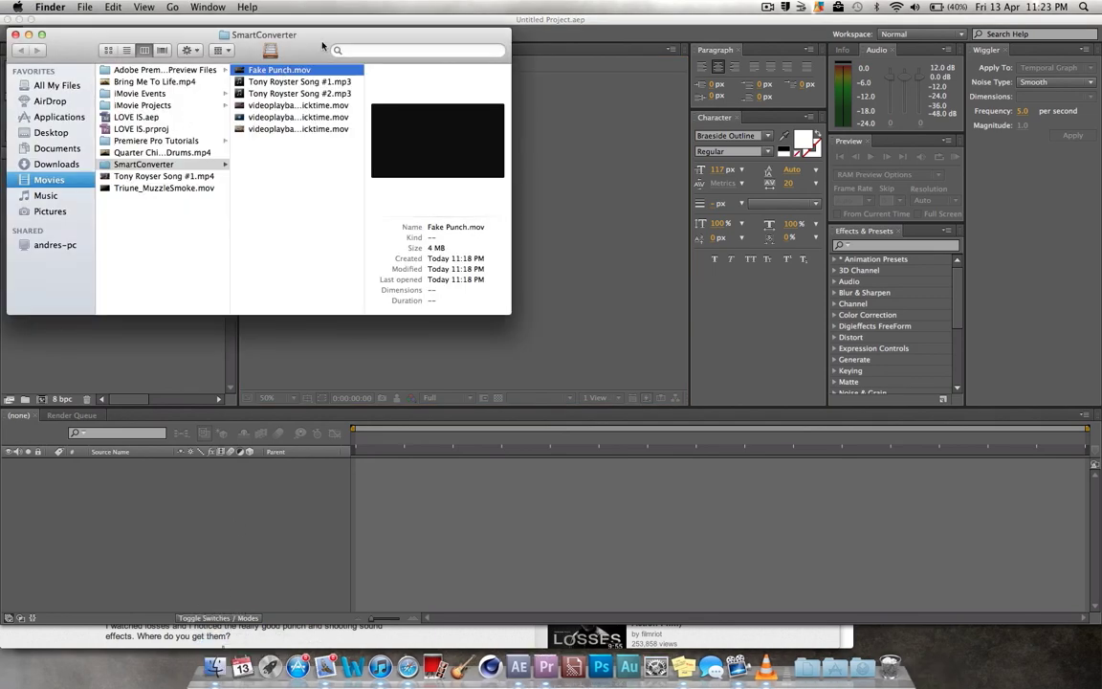
left_click_drag(332, 47, 573, 33)
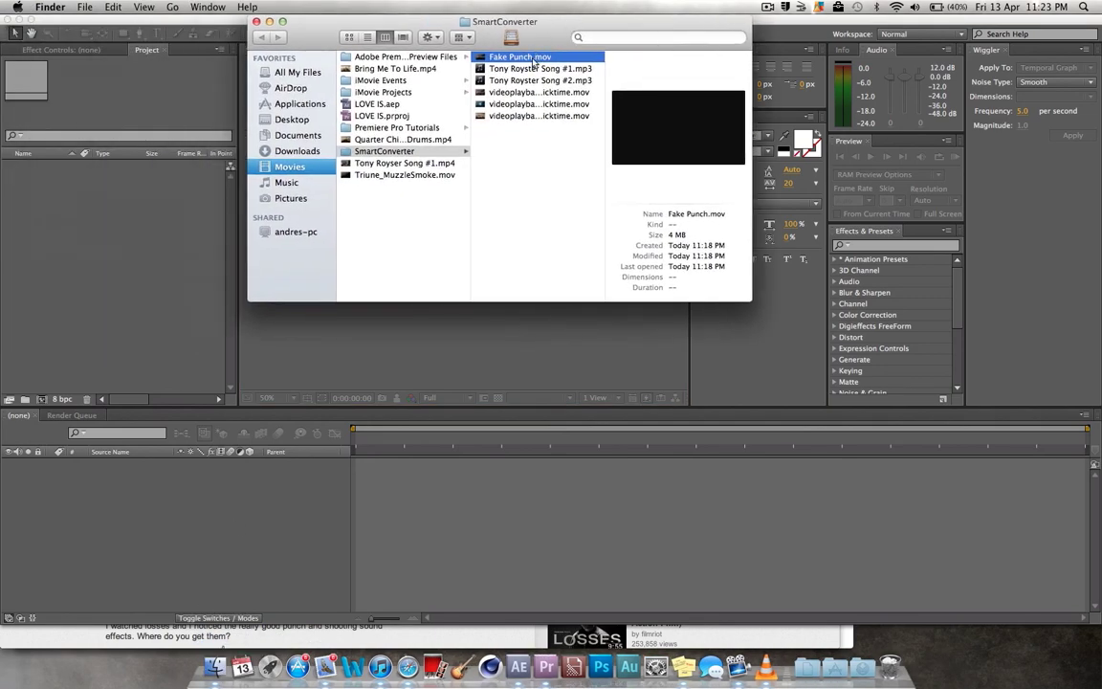
left_click_drag(482, 58, 69, 226)
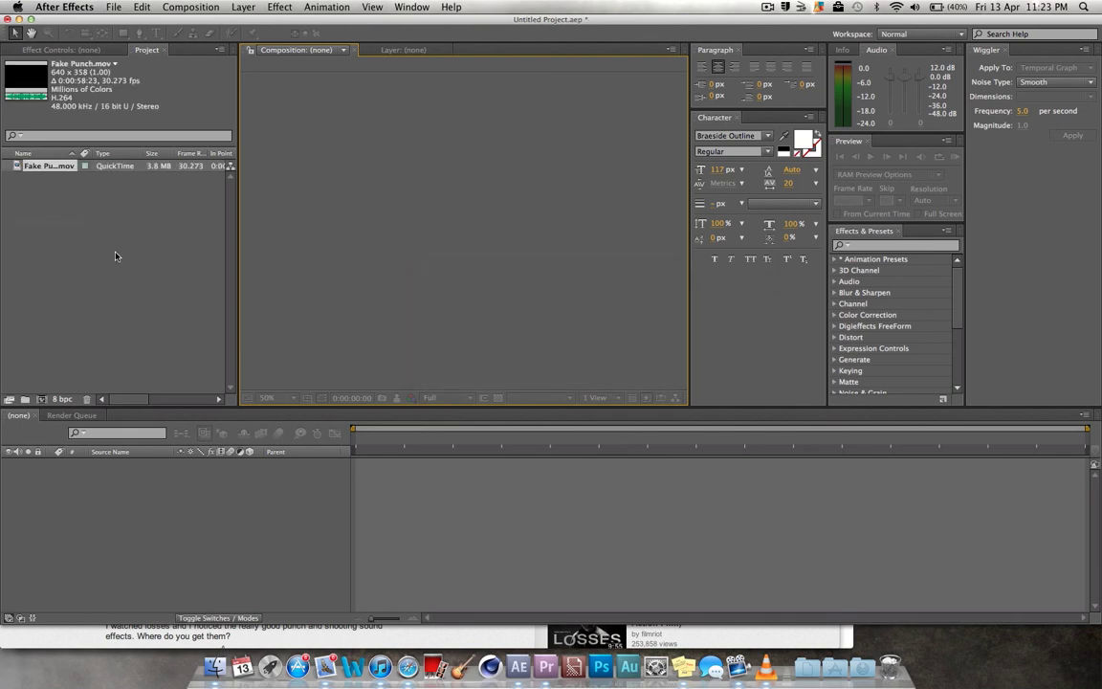
left_click(58, 168)
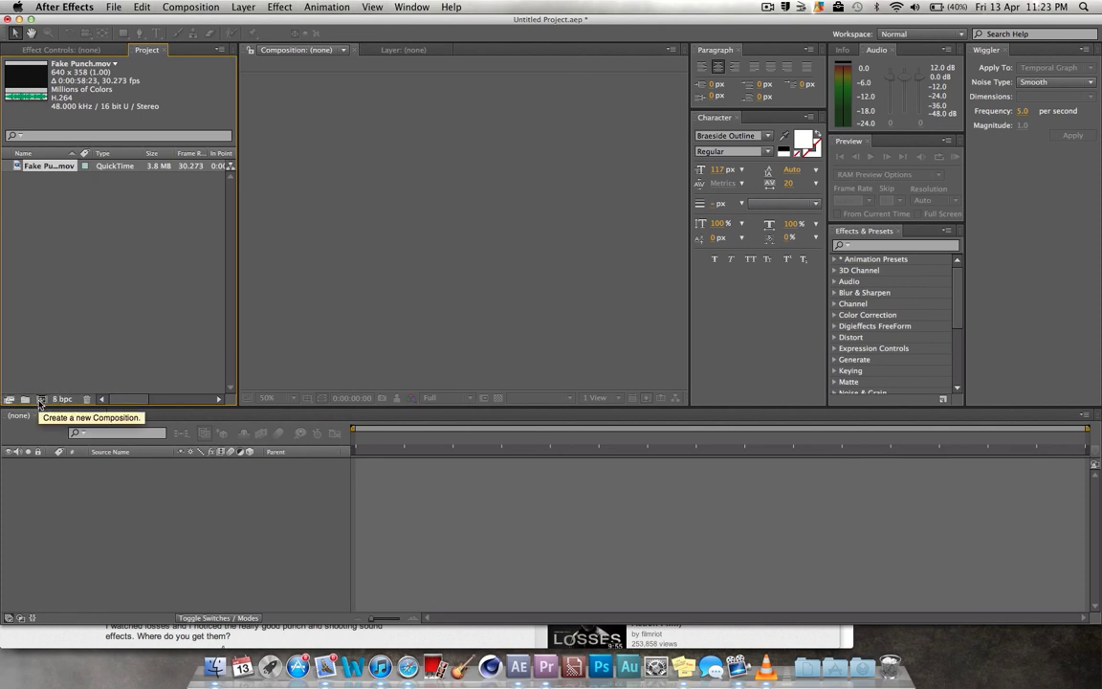
left_click_drag(67, 165, 25, 399)
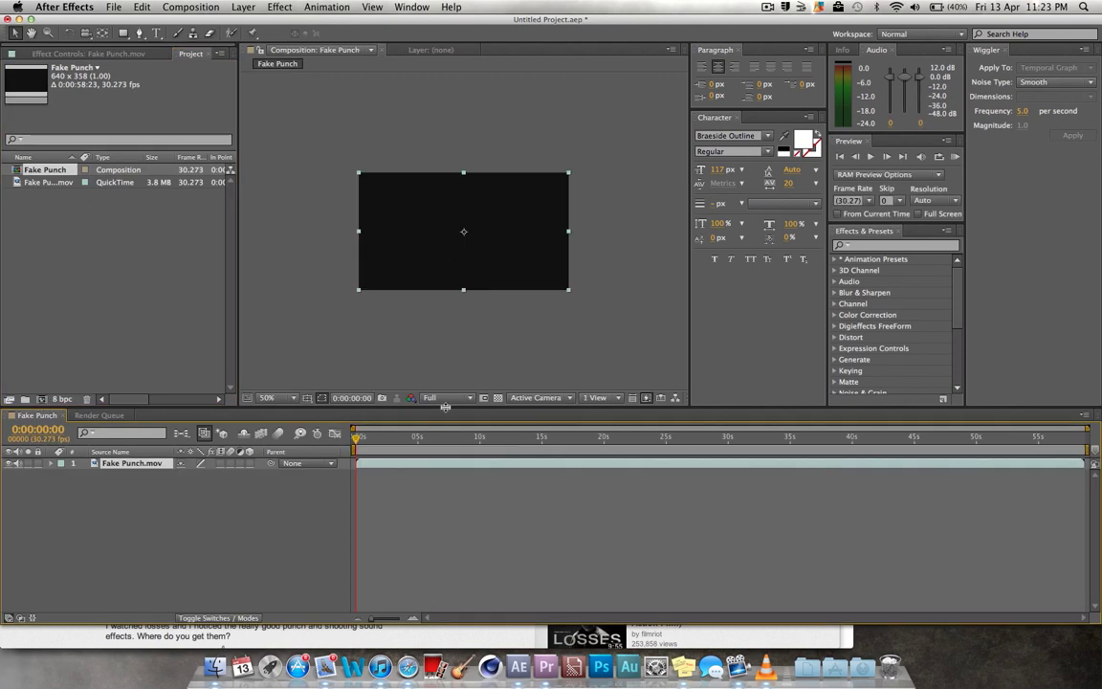
Set the composition preview to Half resolution and fit its magnification to the viewer.
left_click(460, 398)
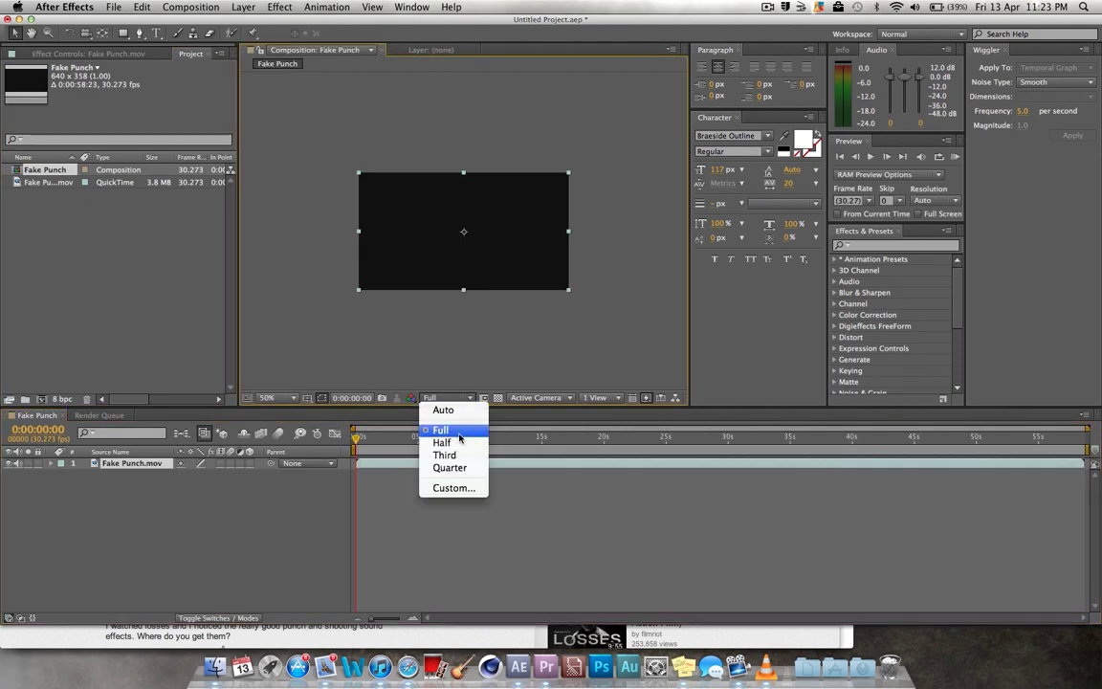
left_click(473, 411)
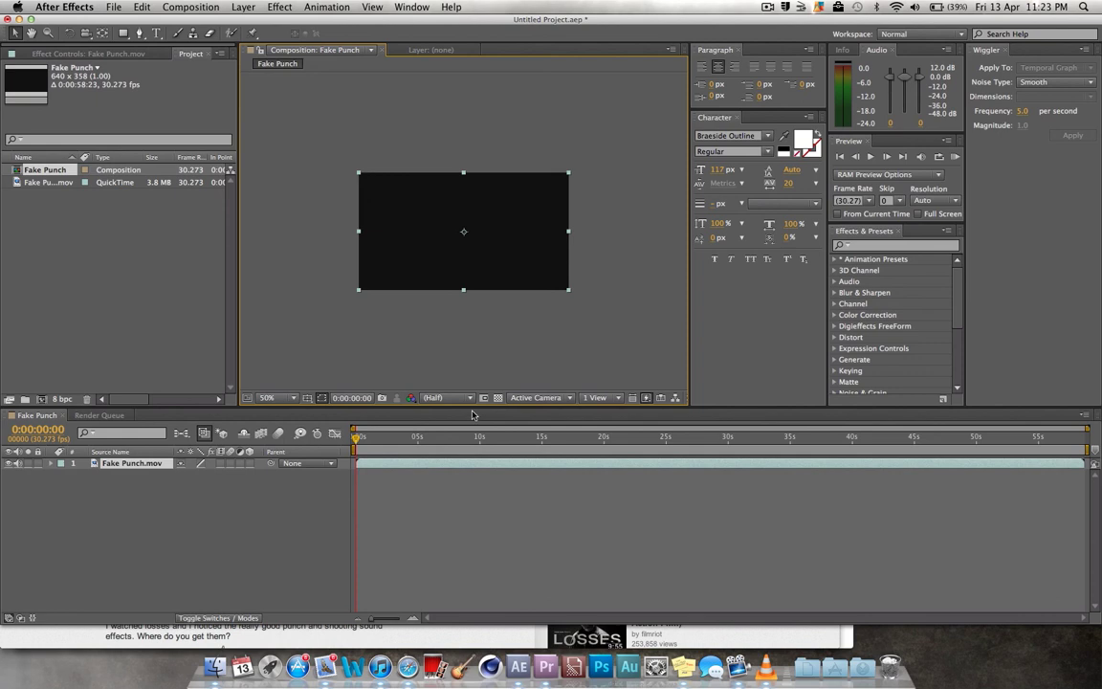
left_click(461, 398)
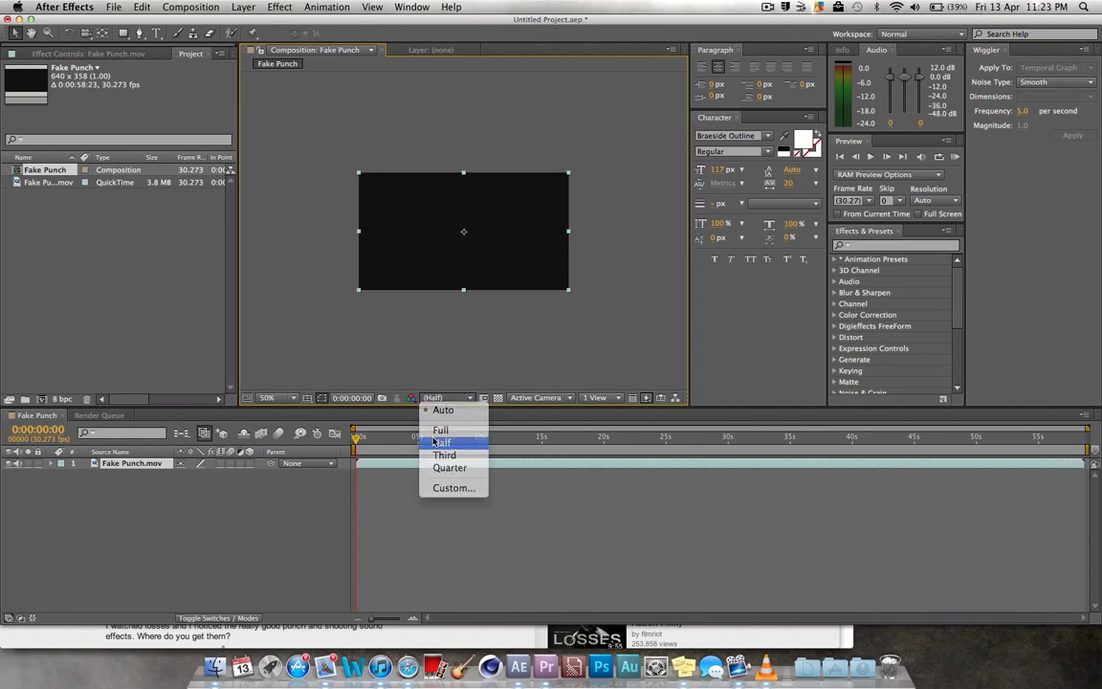
left_click(442, 442)
left_click(287, 398)
left_click(309, 411)
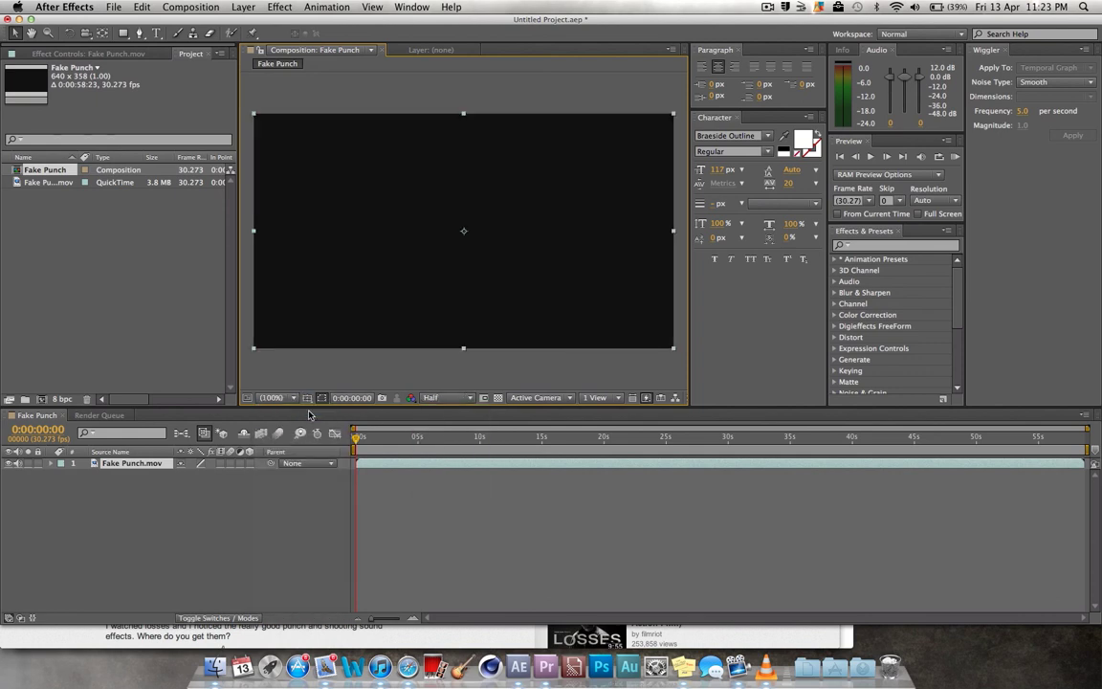
Limit the work area to the punch, from about 14 s to 0:00:16:25, and run a RAM preview of it.
left_click_drag(357, 438, 549, 437)
key("space")
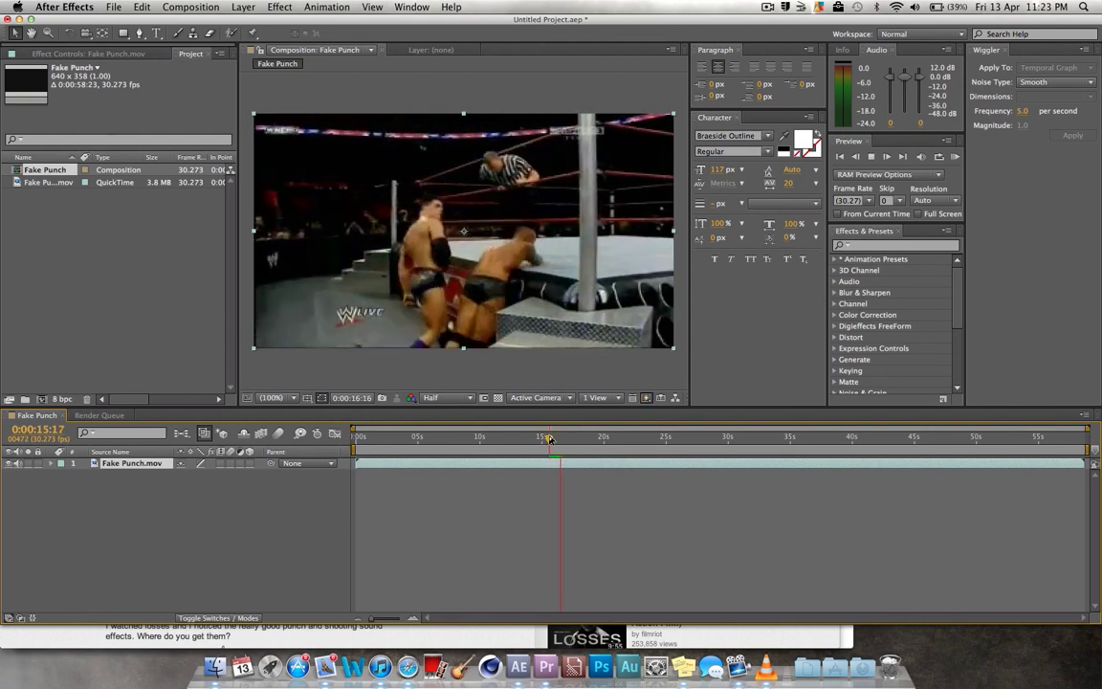
left_click(547, 437)
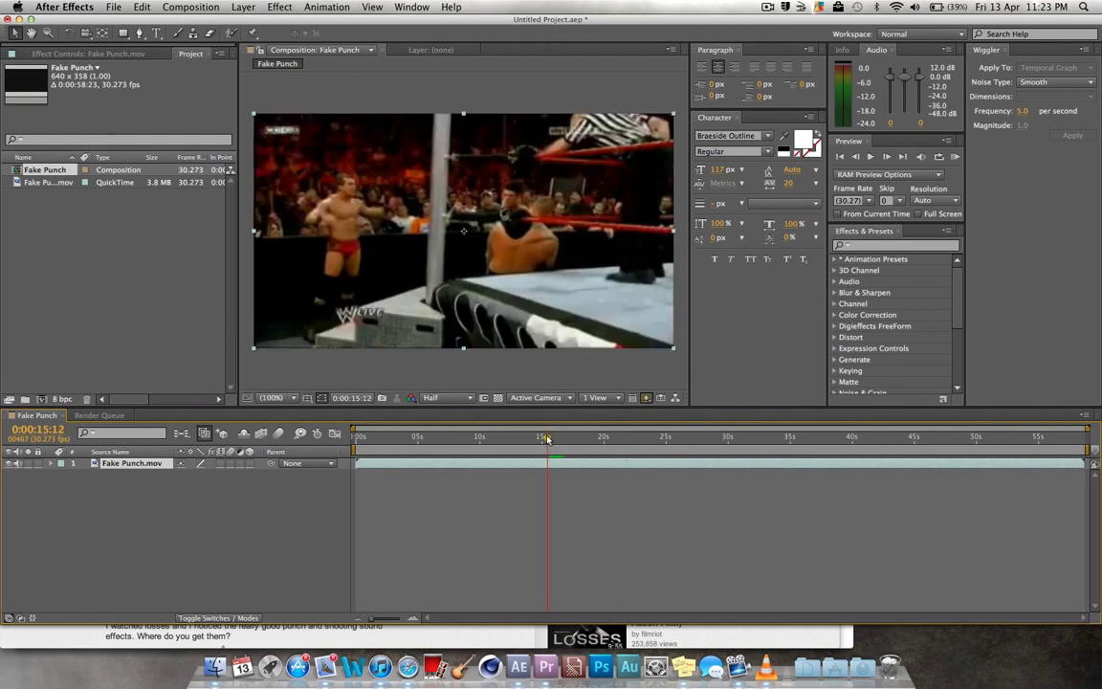
mouse_move(547, 437)
left_mouse_down()
mouse_move(535, 437)
mouse_move(565, 437)
left_mouse_up()
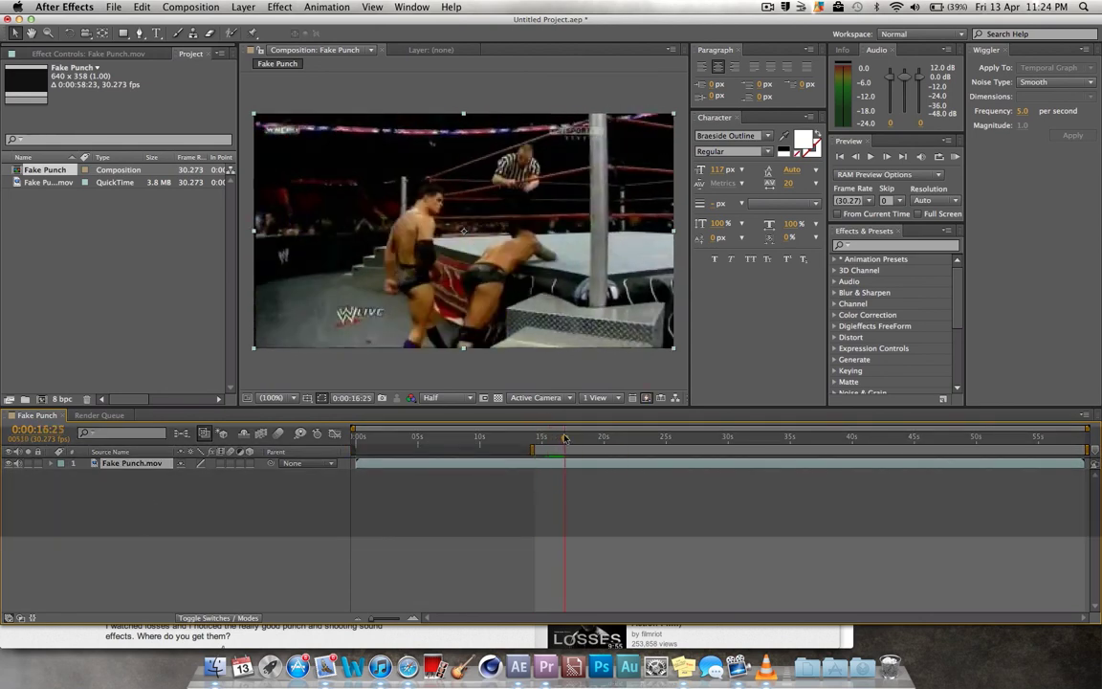
key("n")
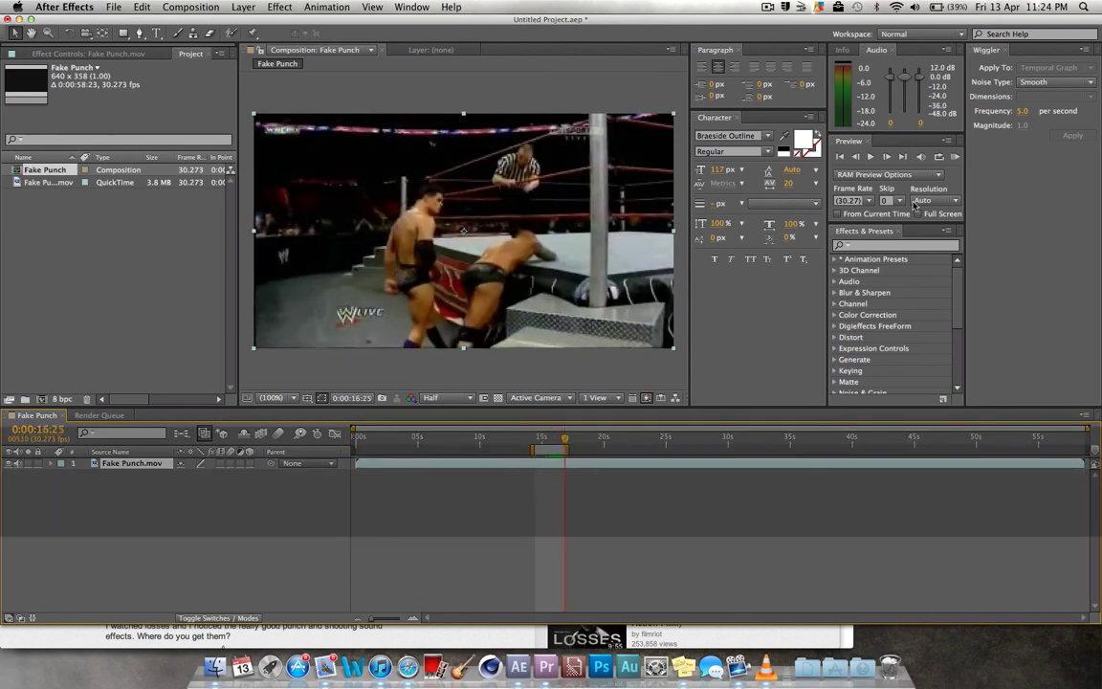
left_click(954, 158)
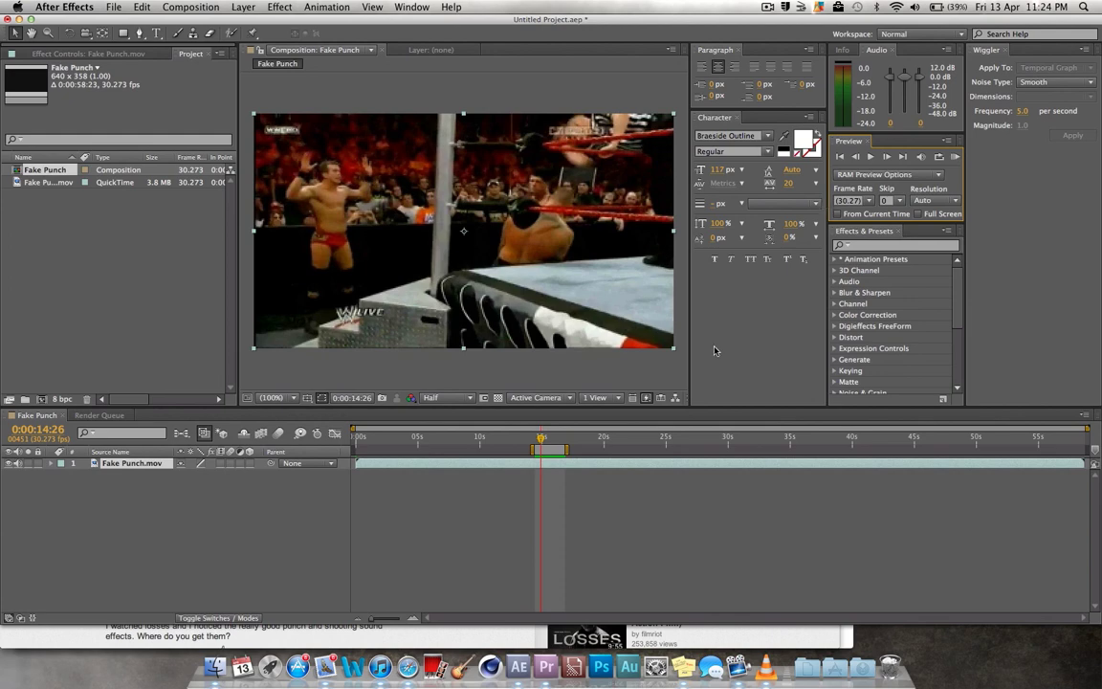
Go through the punch frame by frame and park the playhead on the contact frame at 0:00:16:00.
left_click_drag(542, 438, 551, 441)
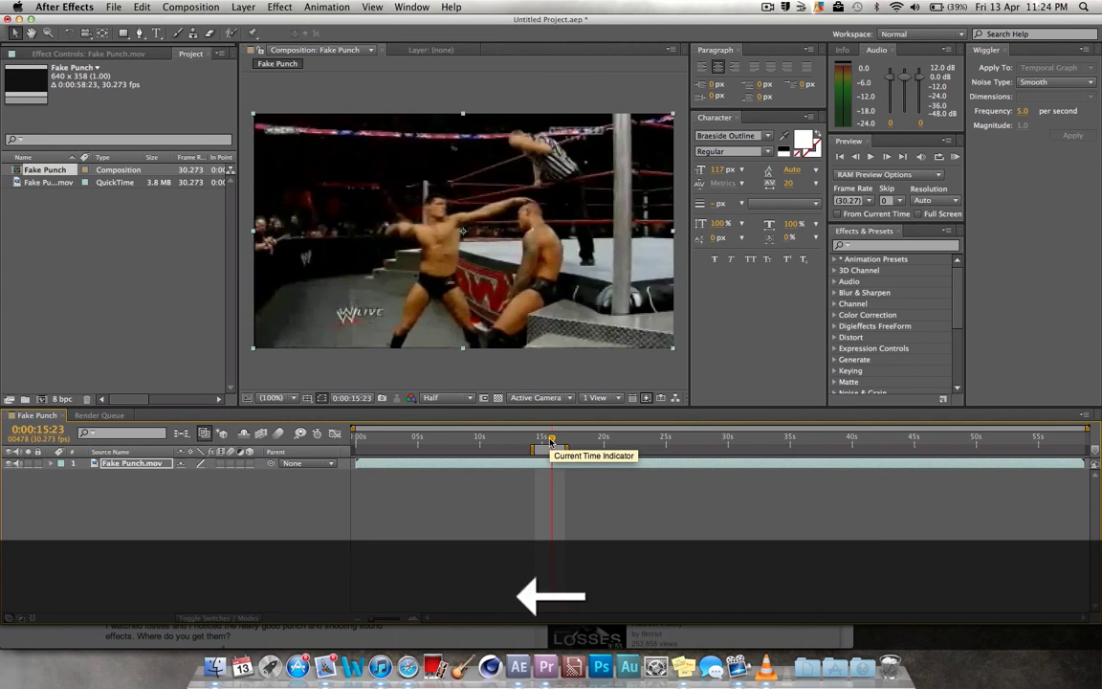
left_click(887, 158)
left_click(887, 158)
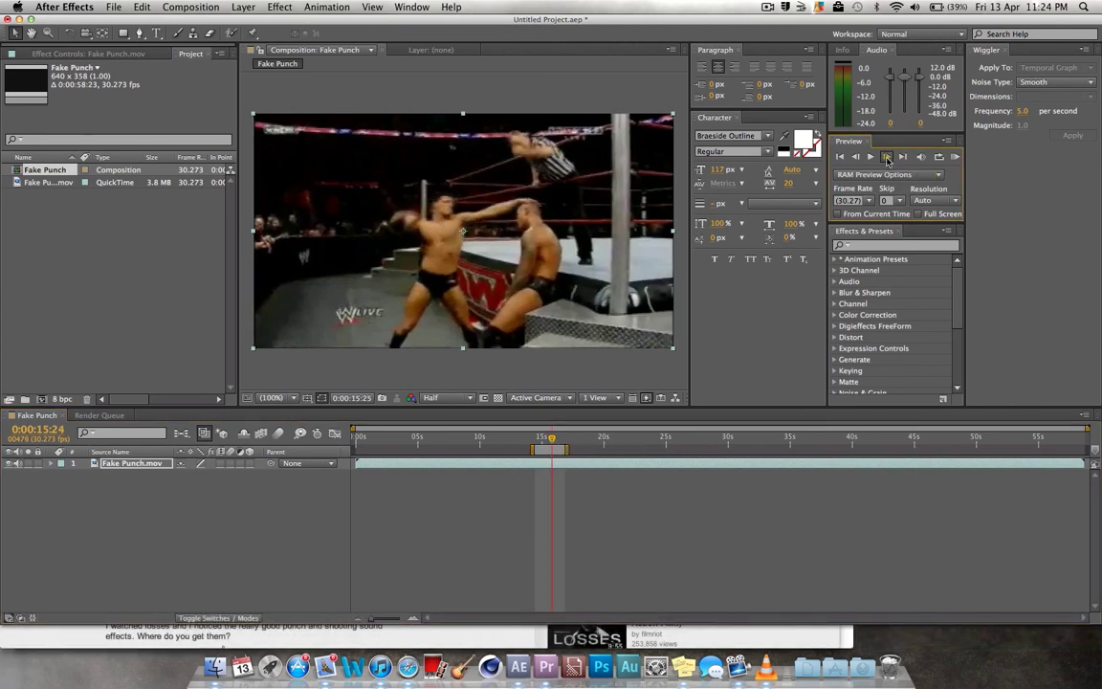
left_click(886, 158)
left_click(887, 158)
left_click(887, 158)
left_click(887, 157)
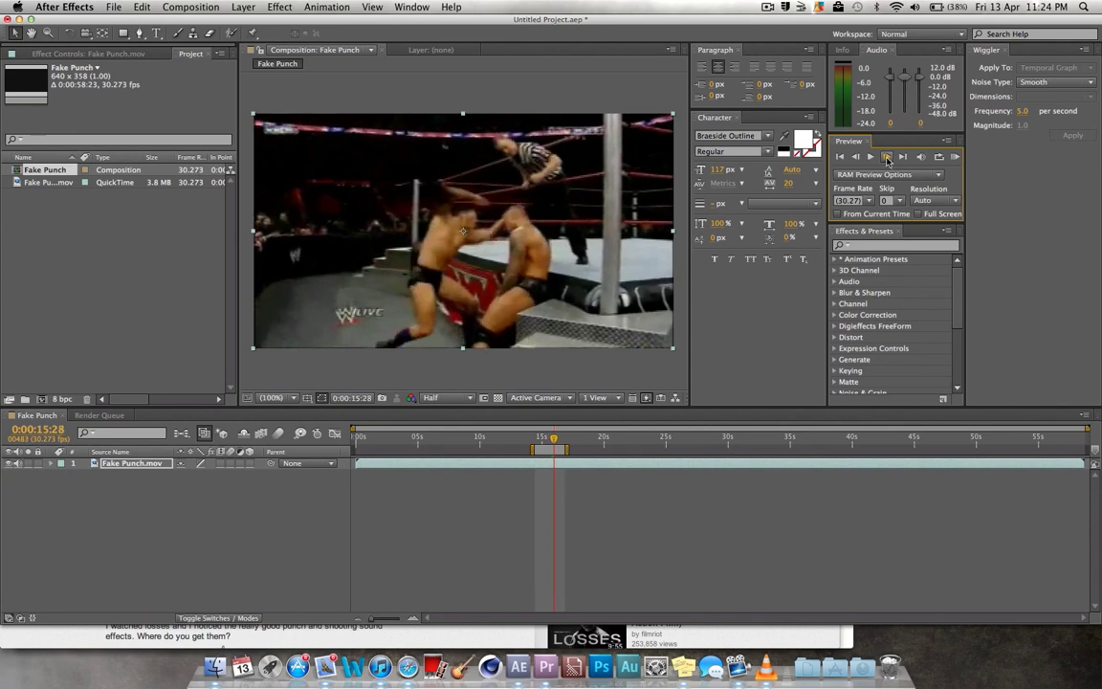
left_click(887, 158)
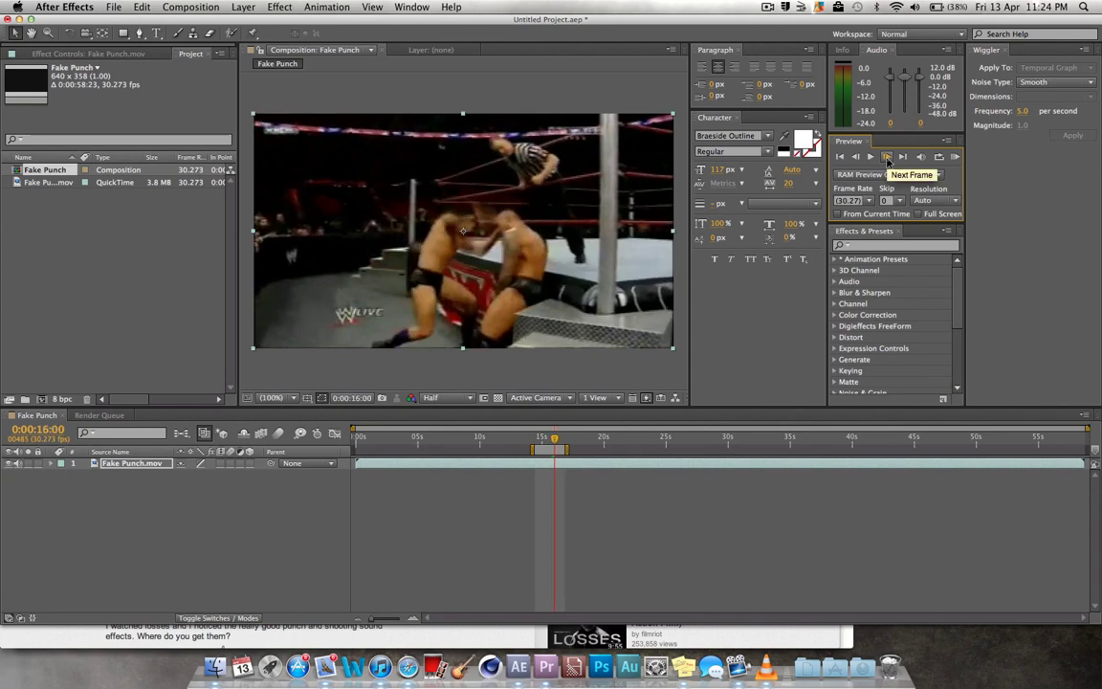
key("Page_Up")
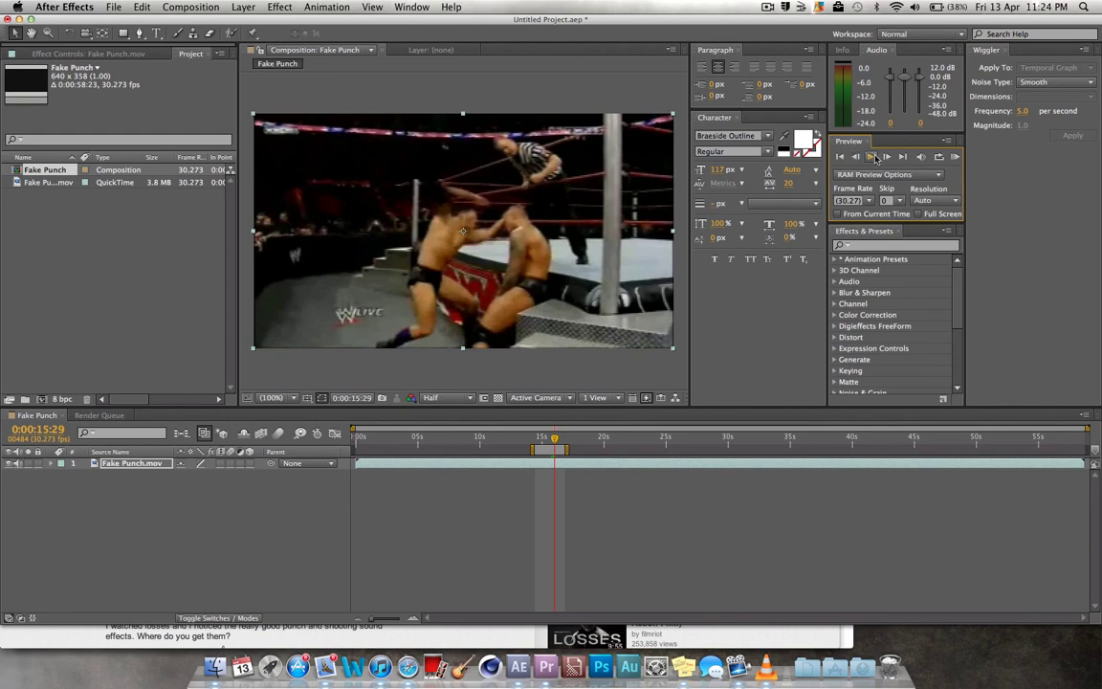
left_click(889, 159)
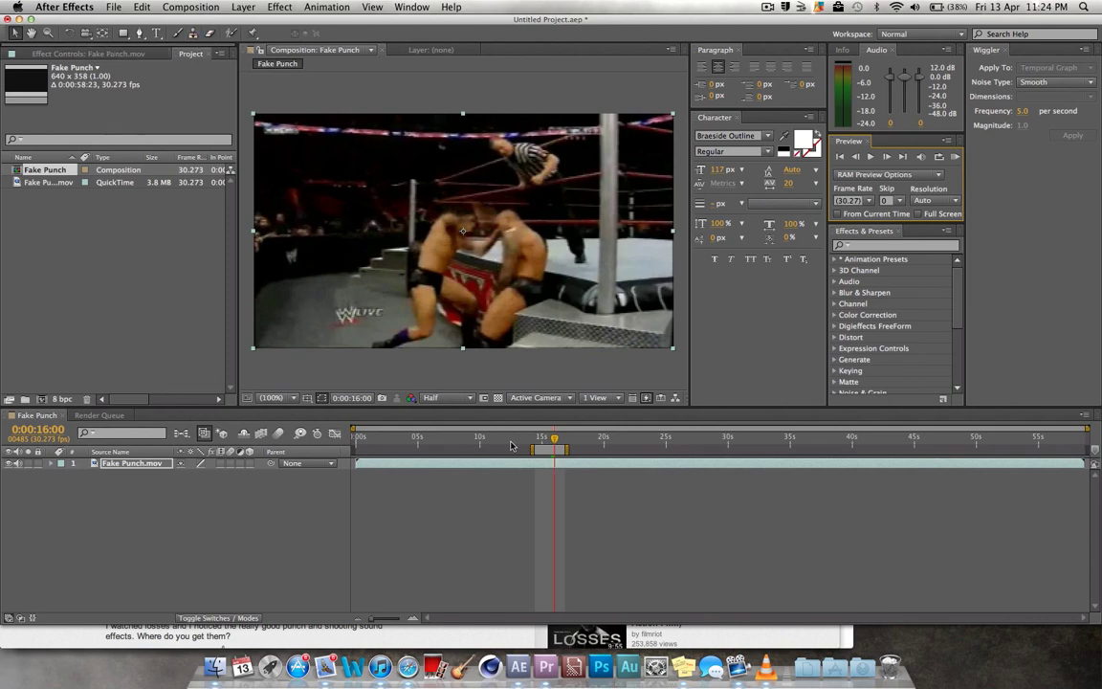
left_click(554, 464)
right_click(554, 464)
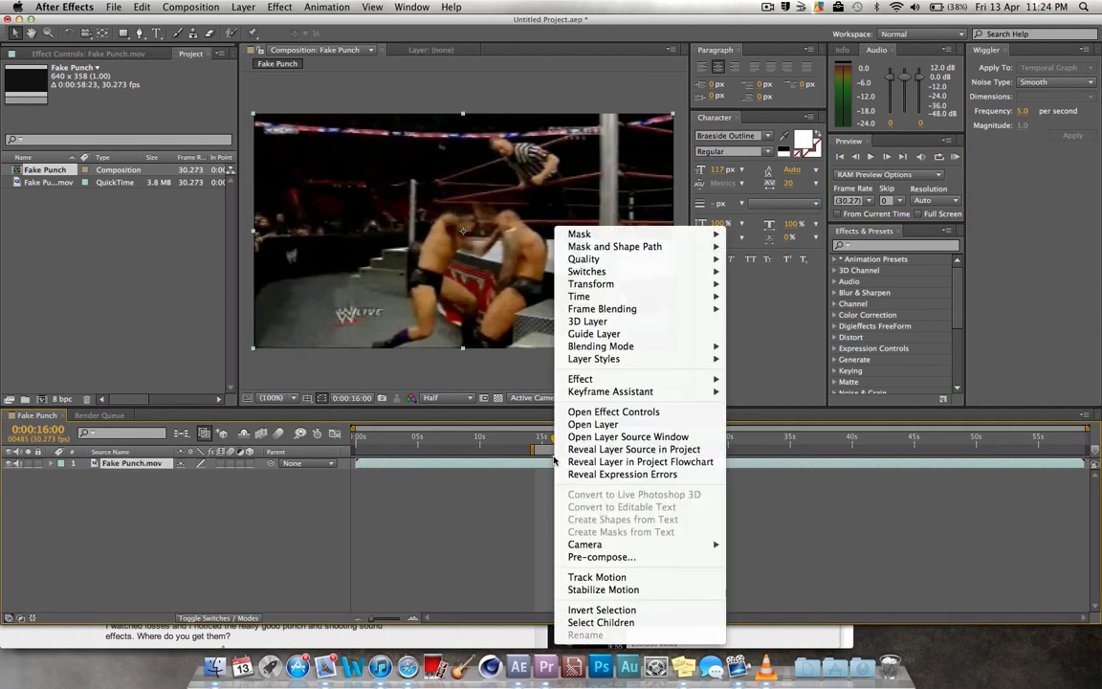
left_click(489, 436)
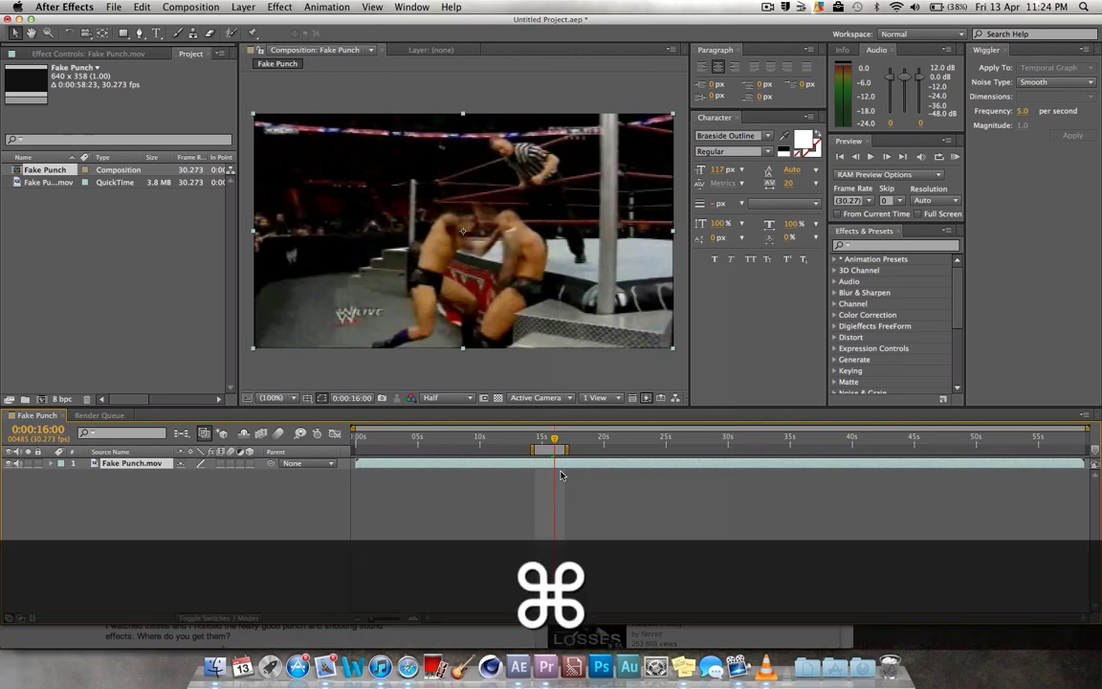
key("super+d")
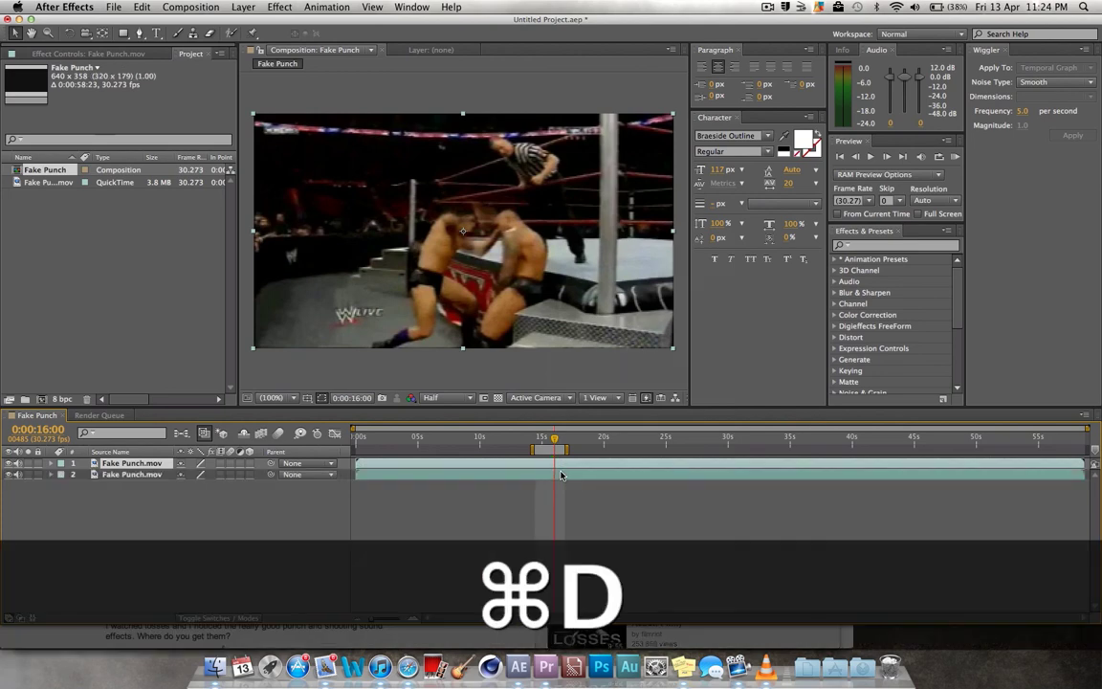
key("super+z")
Split the Fake Punch.mov layer at 0:00:16:00 and check the two frames after the cut, returning to the cut point.
key("super+shift+d")
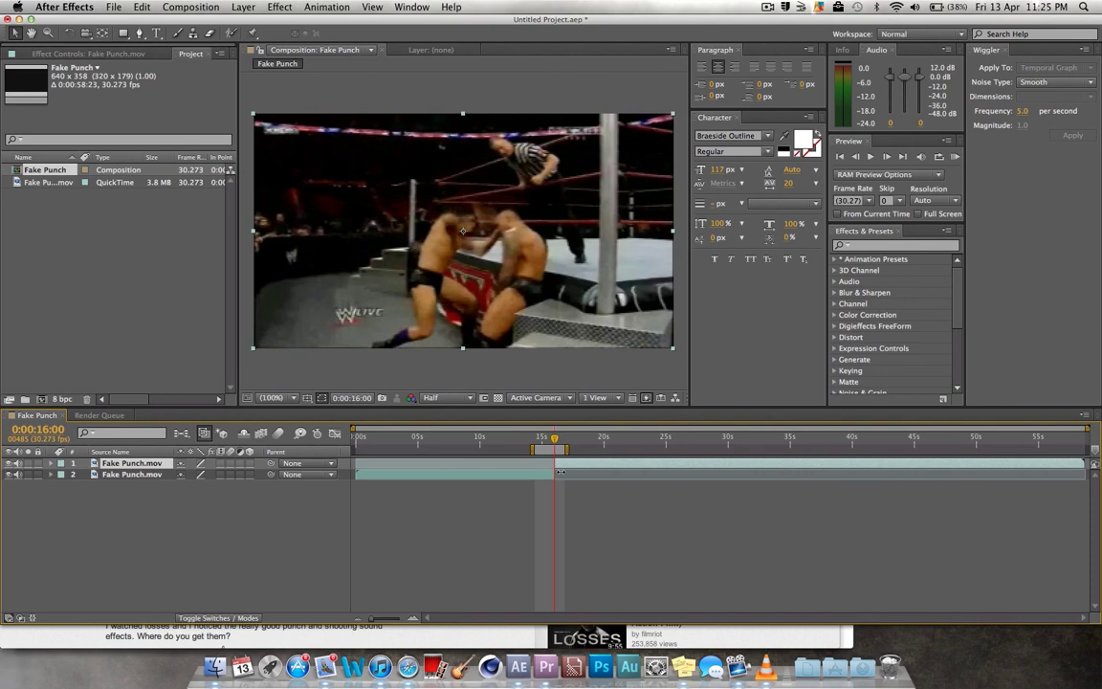
left_click(892, 158)
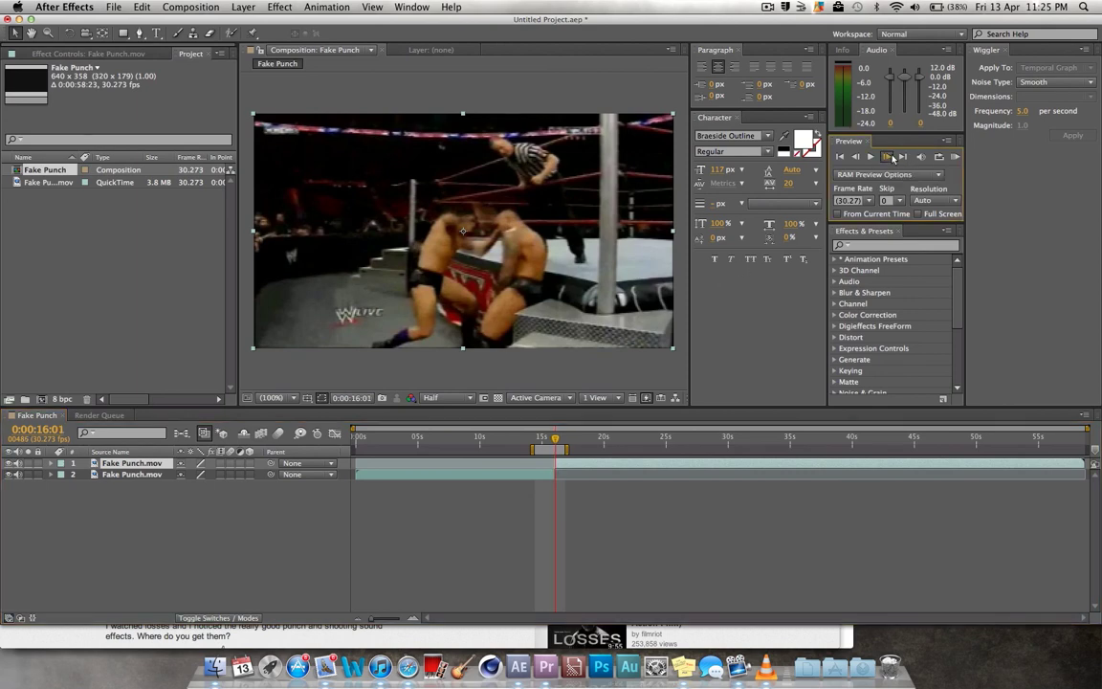
left_click(891, 158)
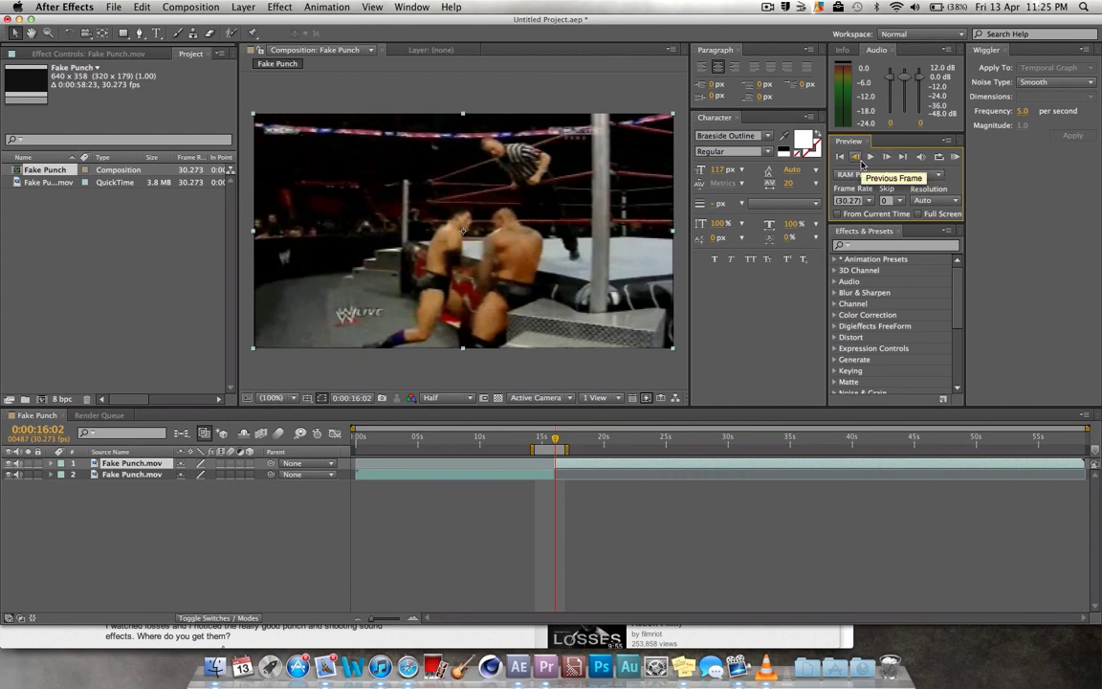
left_click(855, 156)
left_click(855, 157)
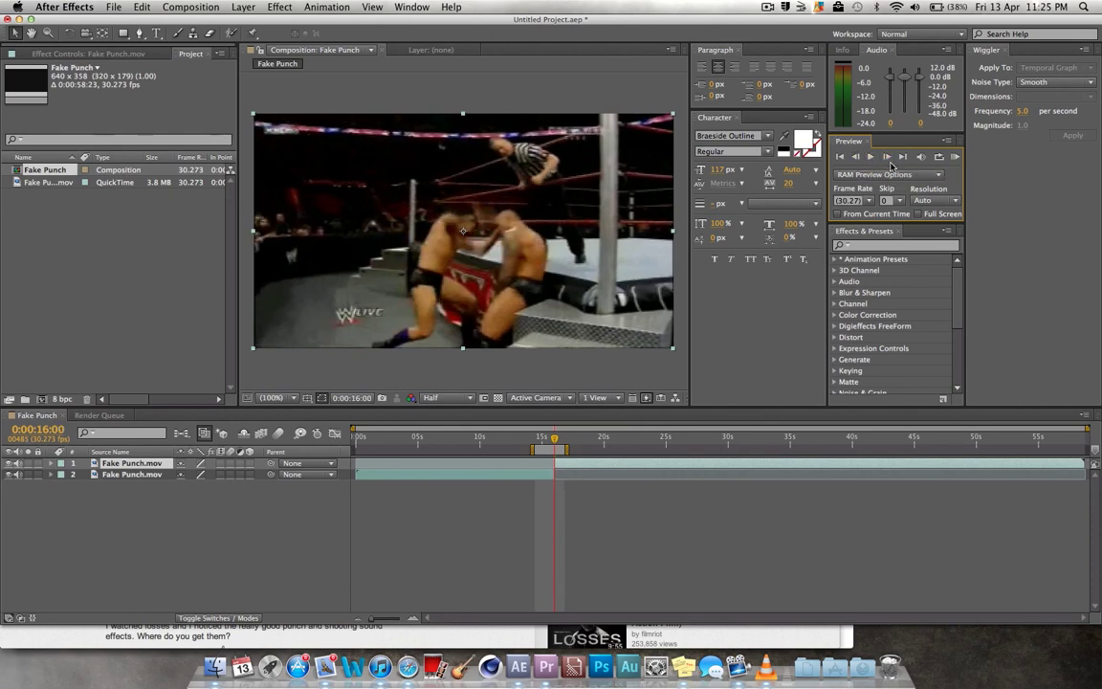
Trim the start of the Fake Punch.mov layer after the cut by two frames, to 0:00:16:02.
left_click(890, 158)
left_click(889, 158)
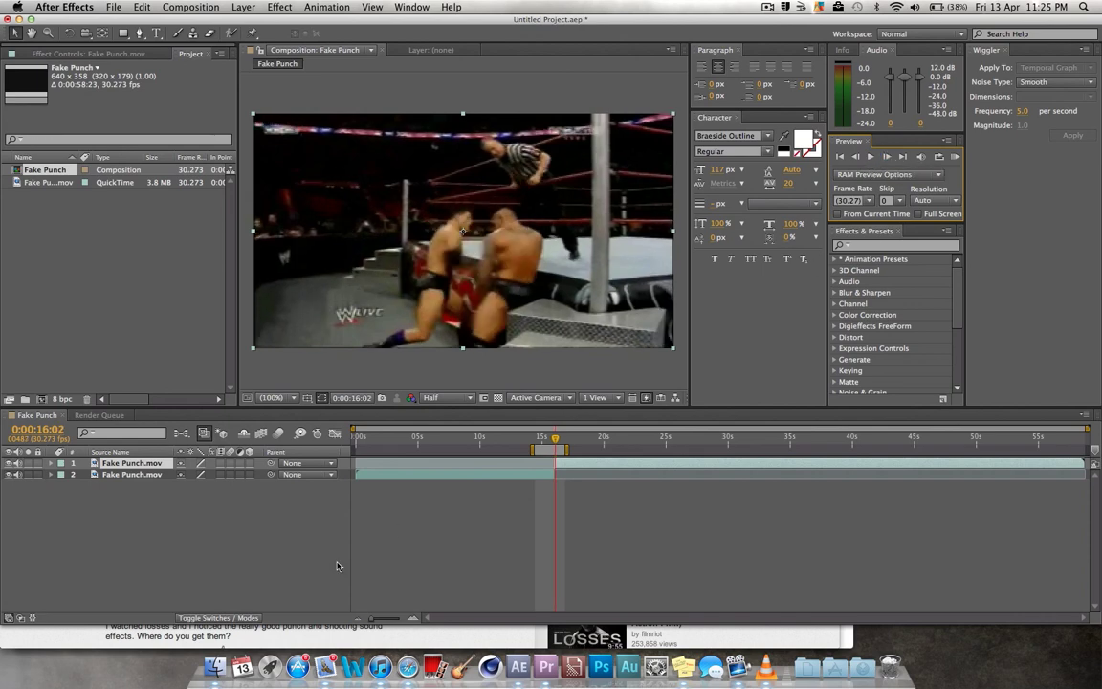
left_click_drag(371, 618, 383, 619)
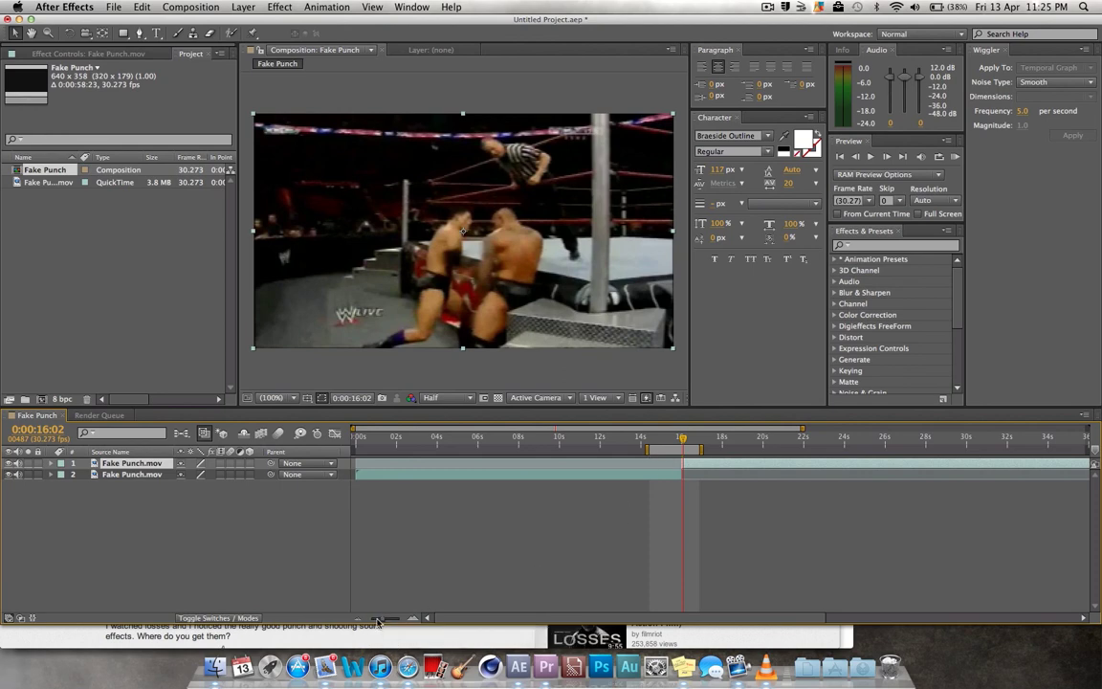
left_click_drag(378, 620, 410, 619)
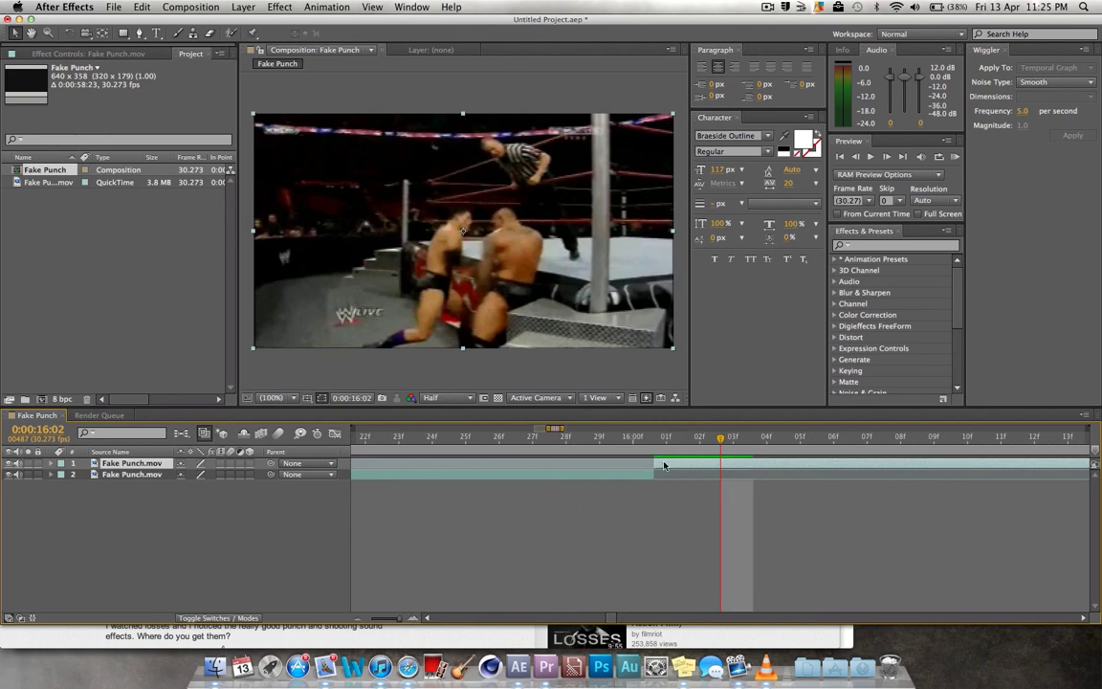
left_click_drag(658, 462, 711, 465)
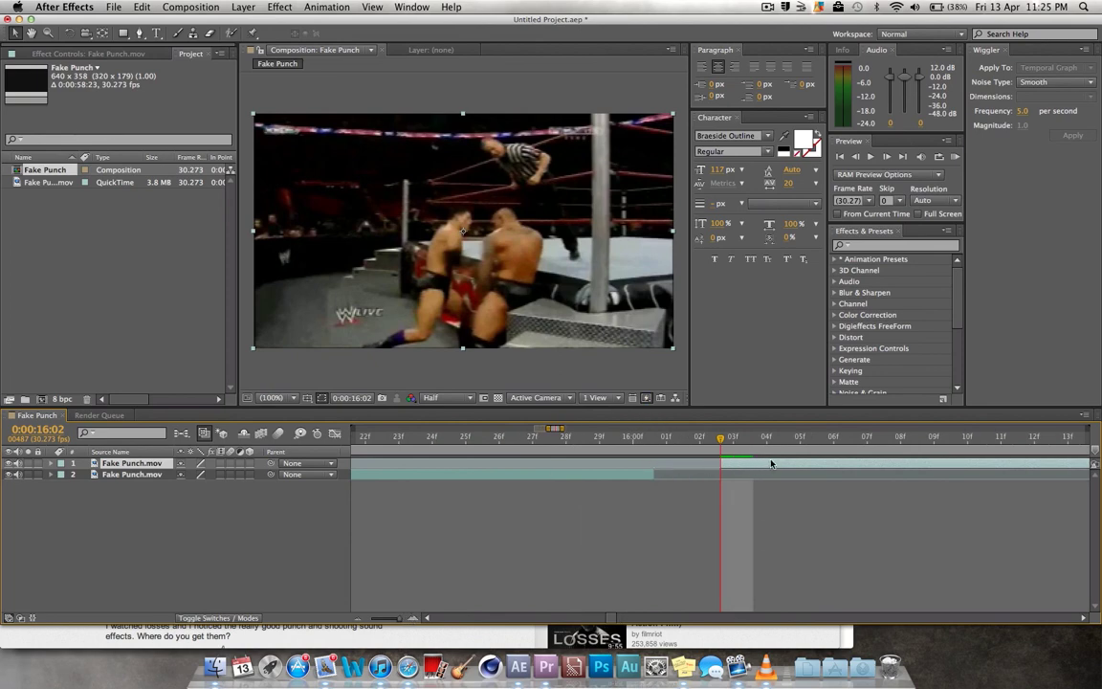
Slide the trimmed Fake Punch.mov layer back against the cut to close the gap and park the playhead at 0:00:15:27.
left_click_drag(771, 463, 711, 464)
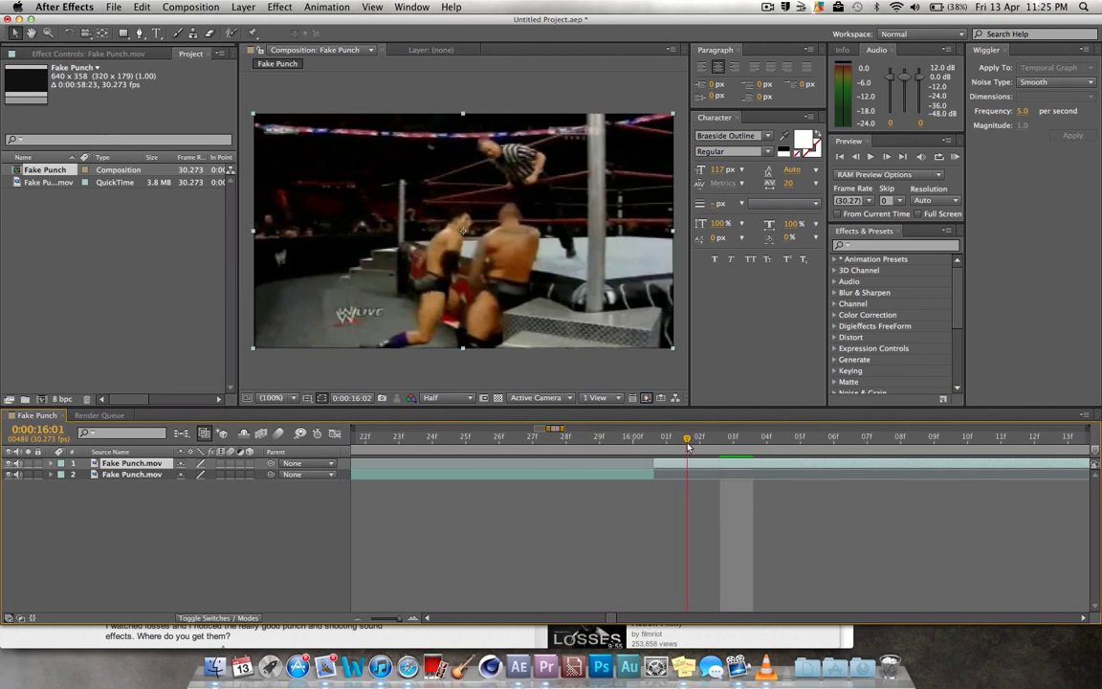
left_click(556, 436)
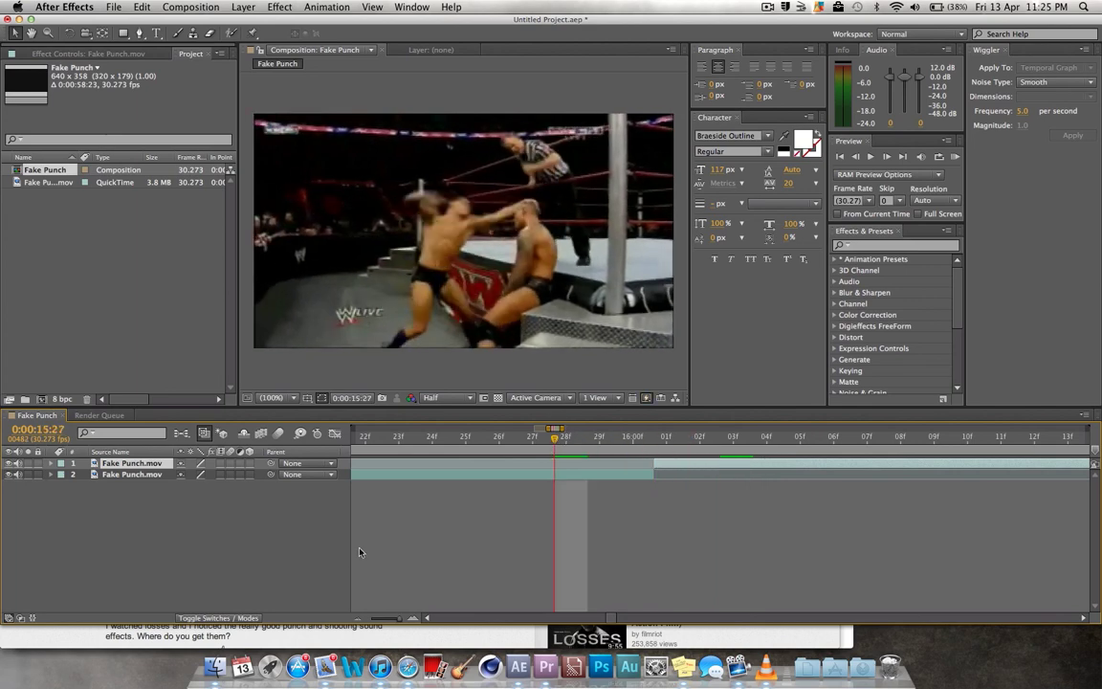
left_click_drag(403, 620, 386, 620)
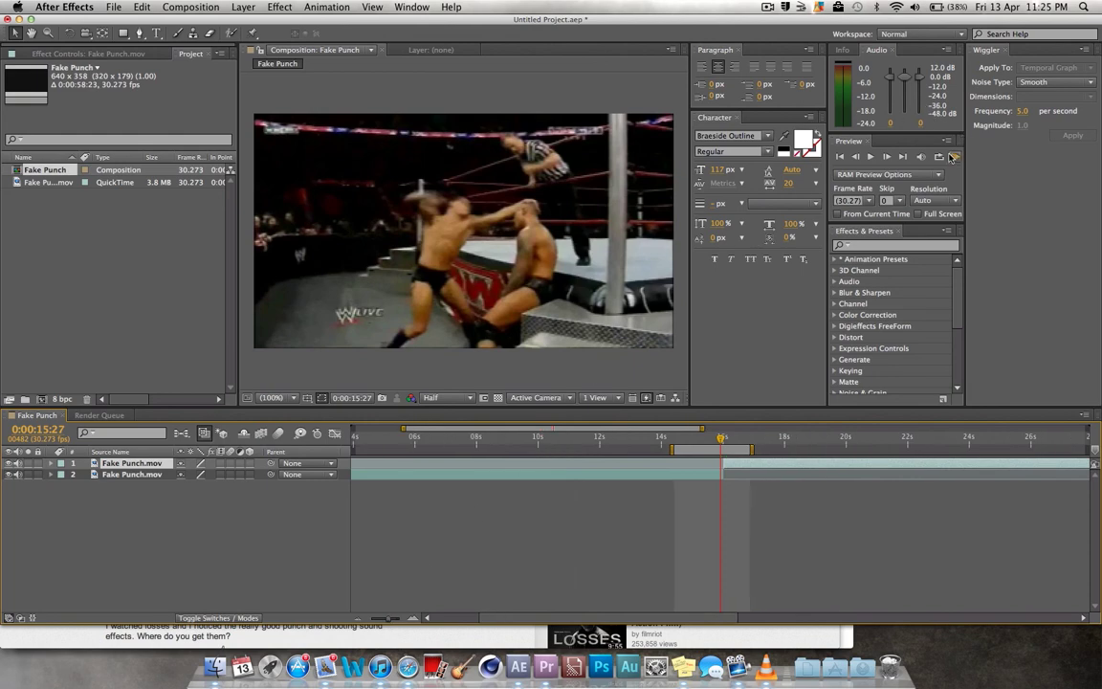
Lower the Audio Levels of the Fake Punch.mov layer before the cut to -48 dB.
left_click(52, 474)
left_click(62, 496)
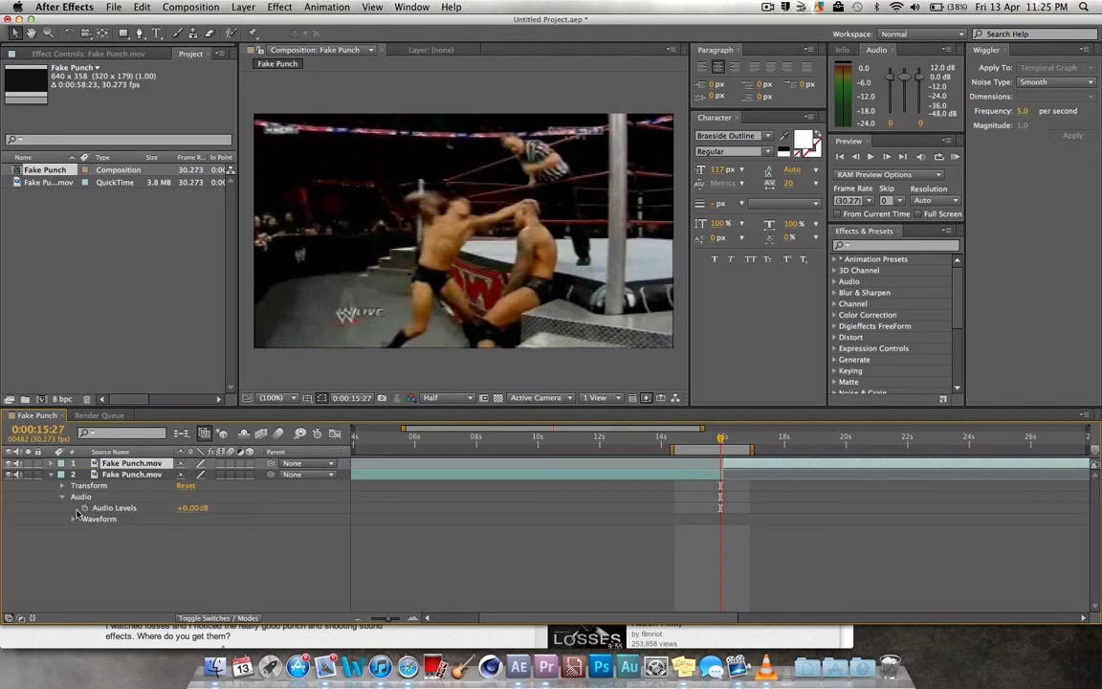
left_click(113, 507)
left_click_drag(192, 507, 12, 502)
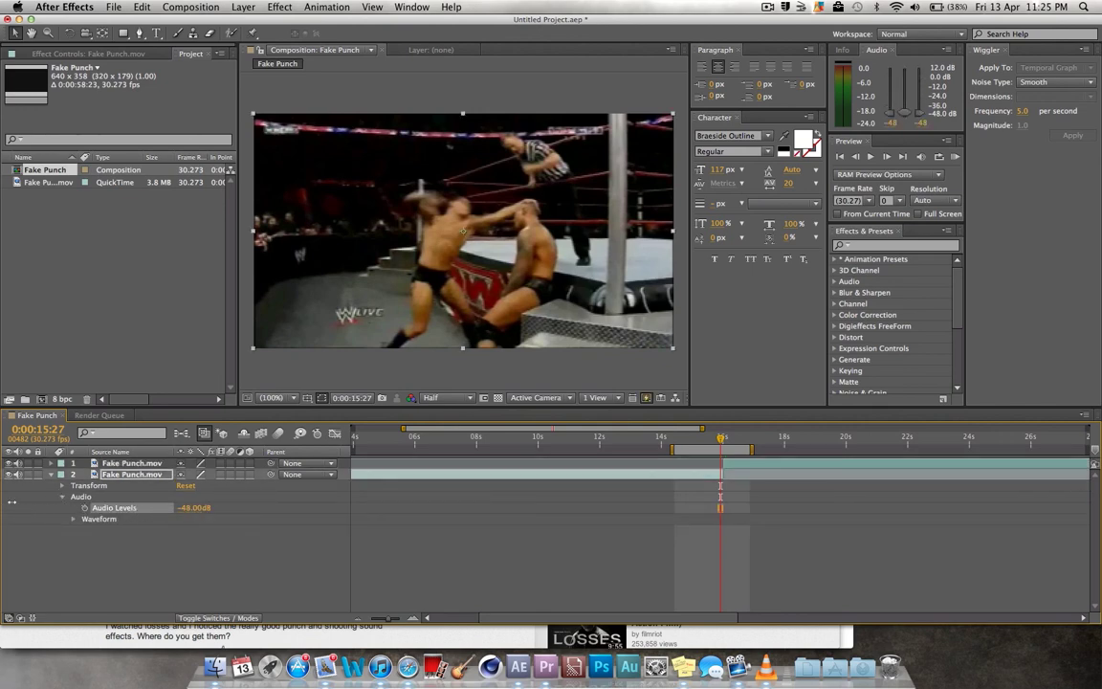
left_click(51, 475)
Set the Audio Levels of the Fake Punch.mov layer after the cut to -48 dB.
left_click(51, 463)
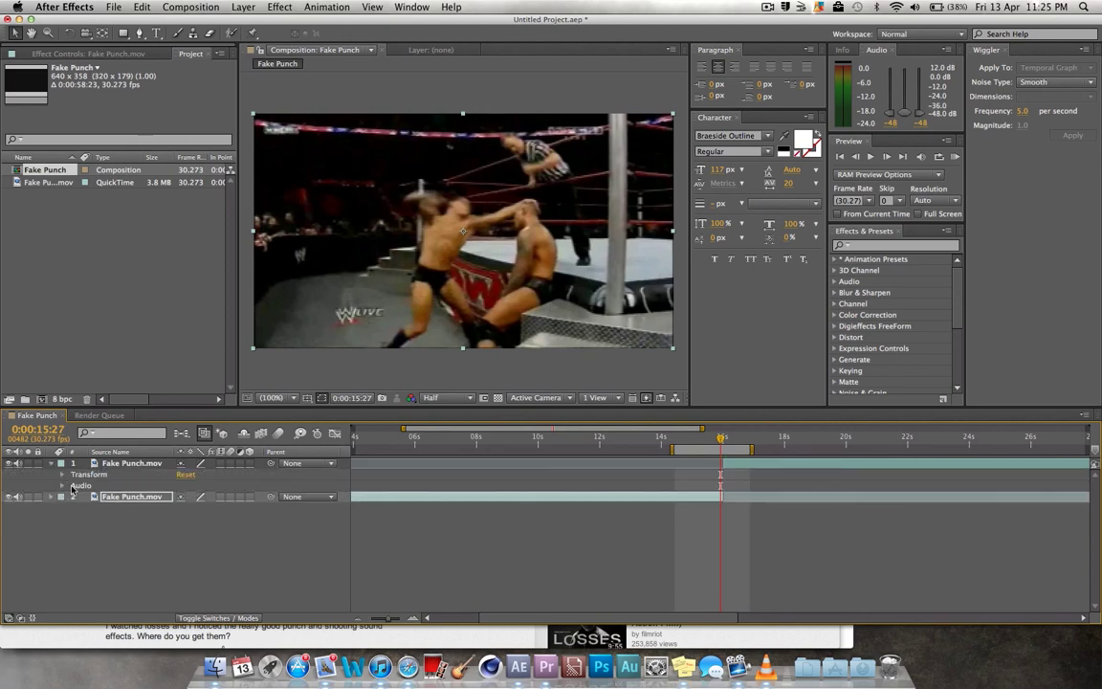
left_click(62, 485)
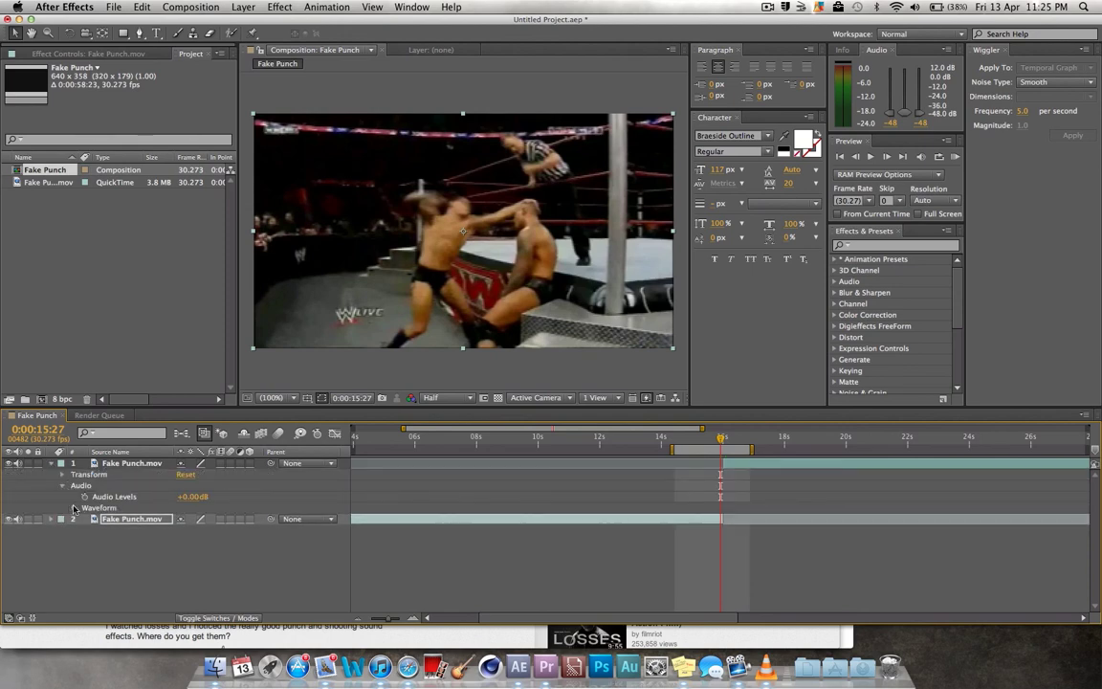
left_click(74, 507)
left_click_drag(191, 497, 52, 467)
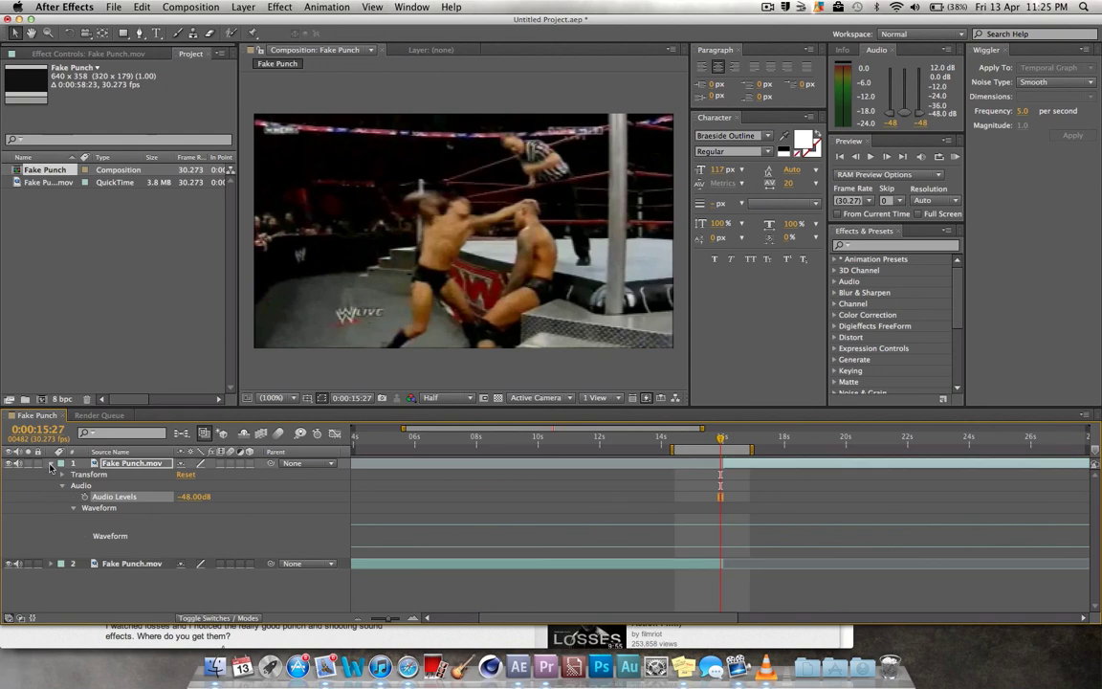
left_click(53, 463)
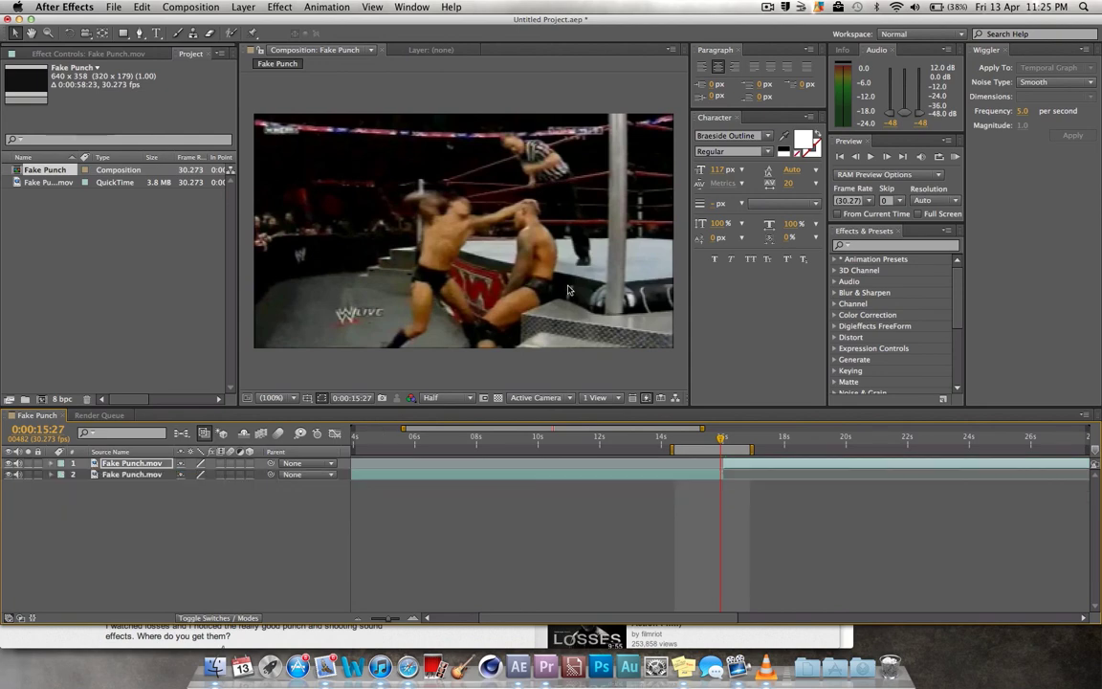
Run a RAM preview of the punch and go back and forth over the frames around the cut between 0:00:15:25 and 0:00:16:00.
left_click(955, 156)
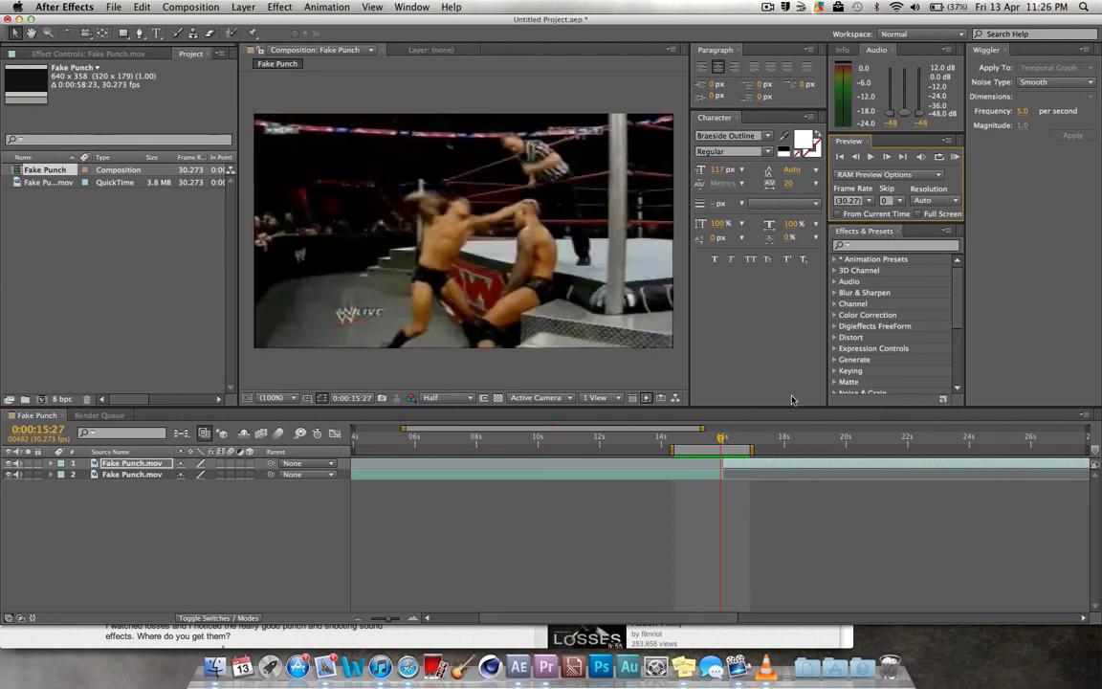
key("Page_Down")
key("Page_Down")
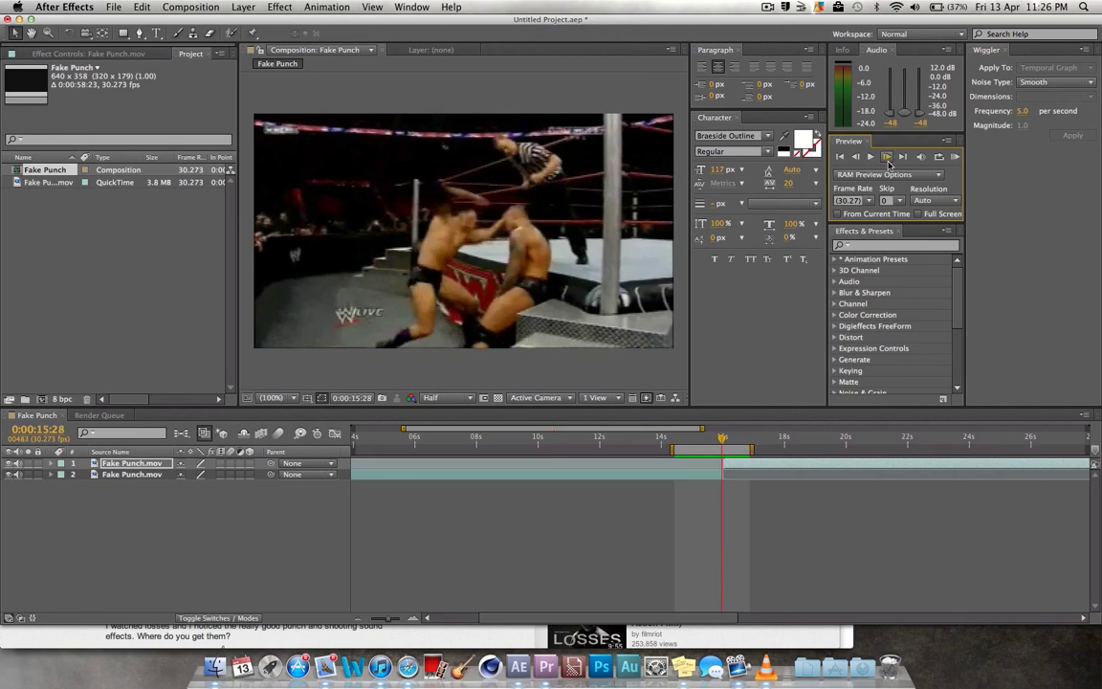
left_click(888, 161)
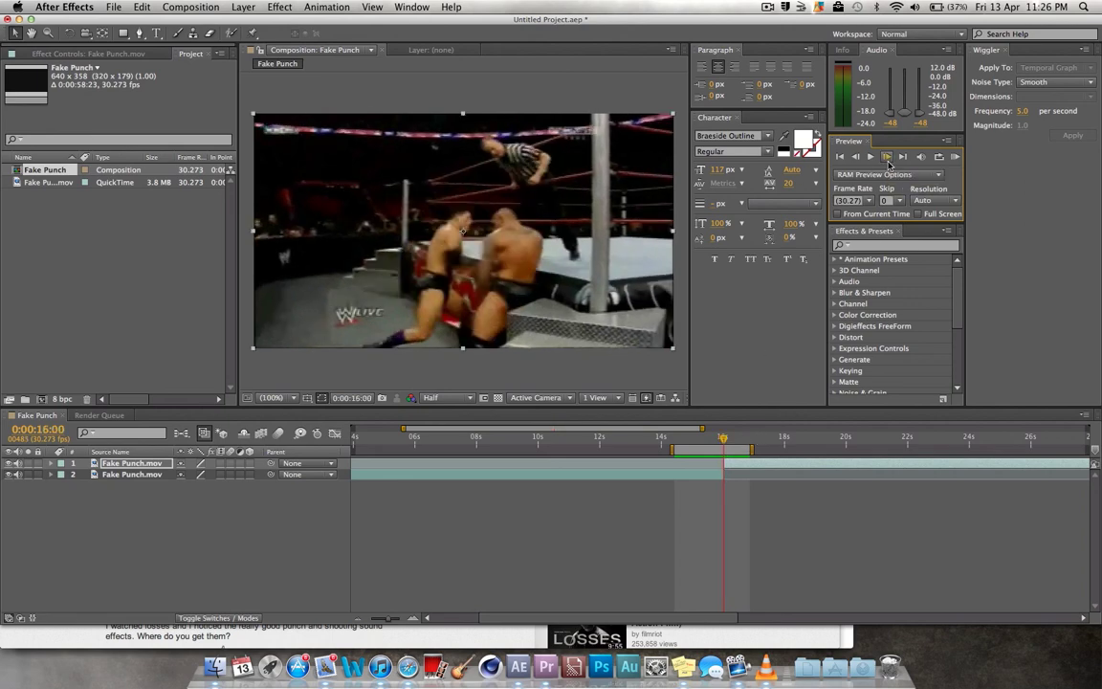
left_click(857, 159)
left_click(857, 158)
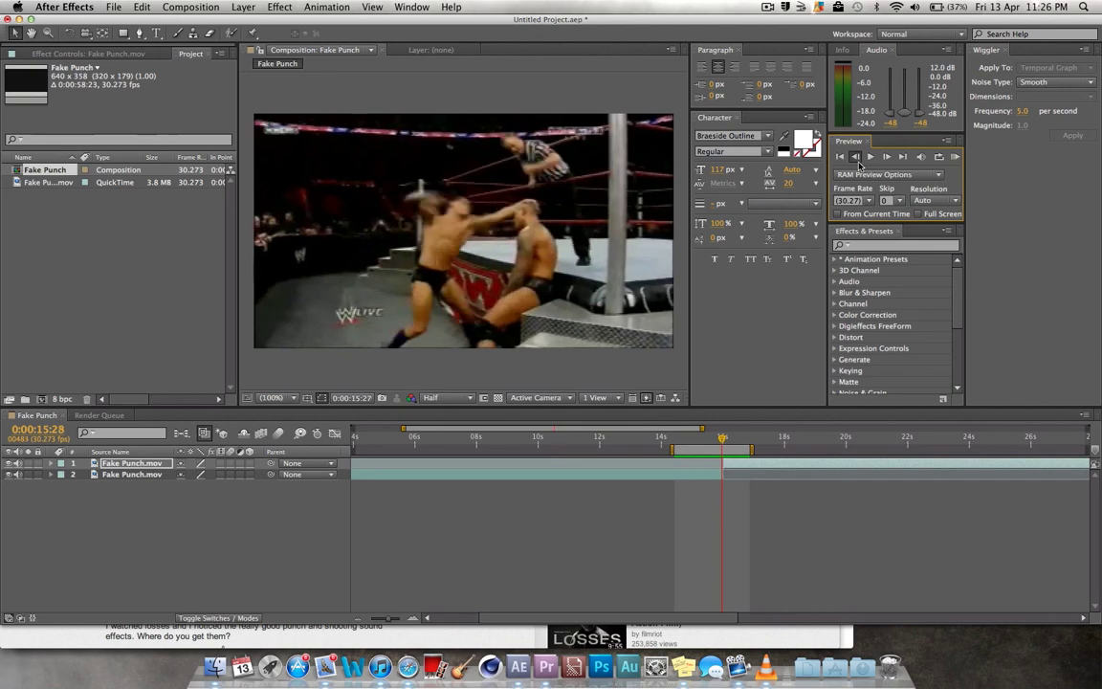
left_click(858, 161)
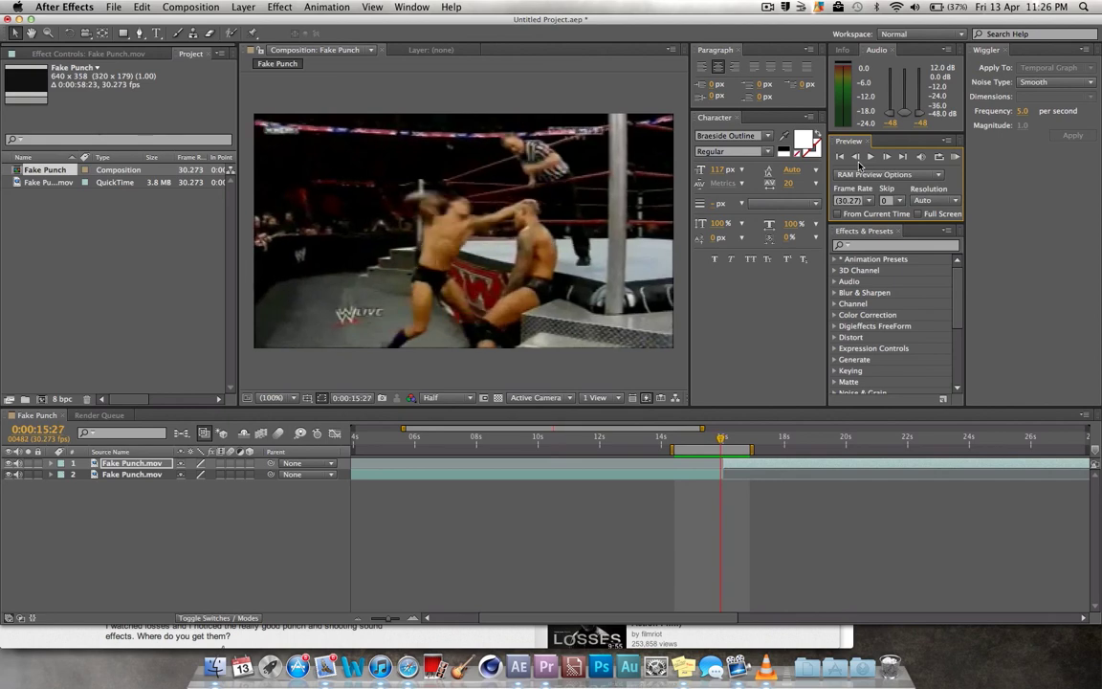
left_click(857, 159)
left_click(858, 159)
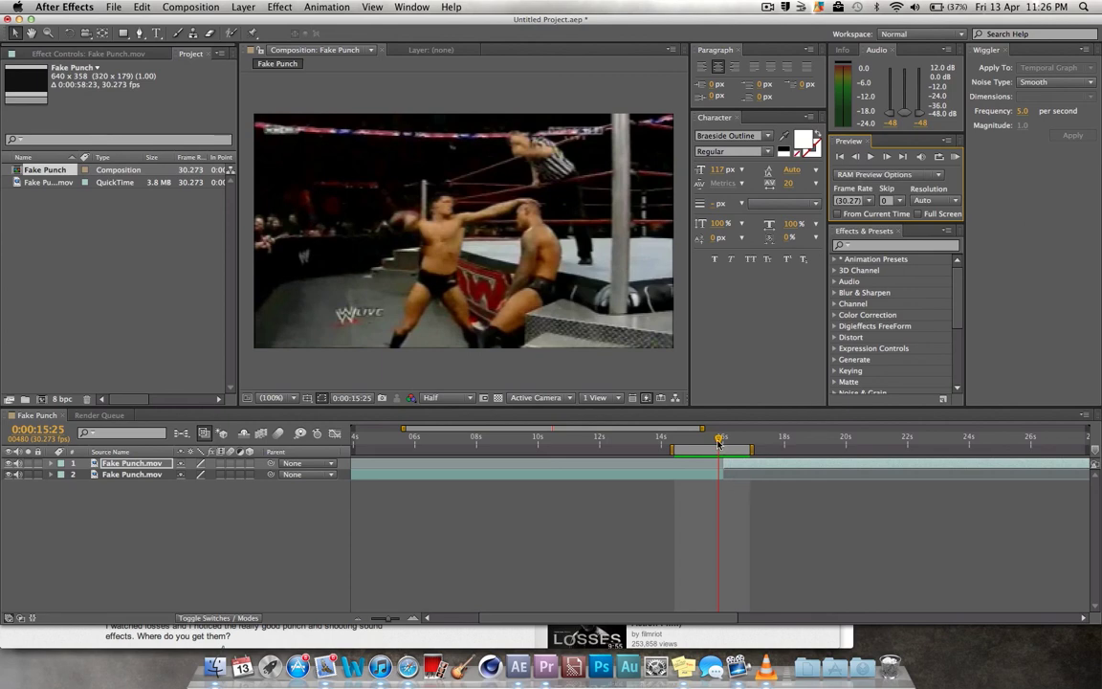
left_click_drag(720, 442, 723, 442)
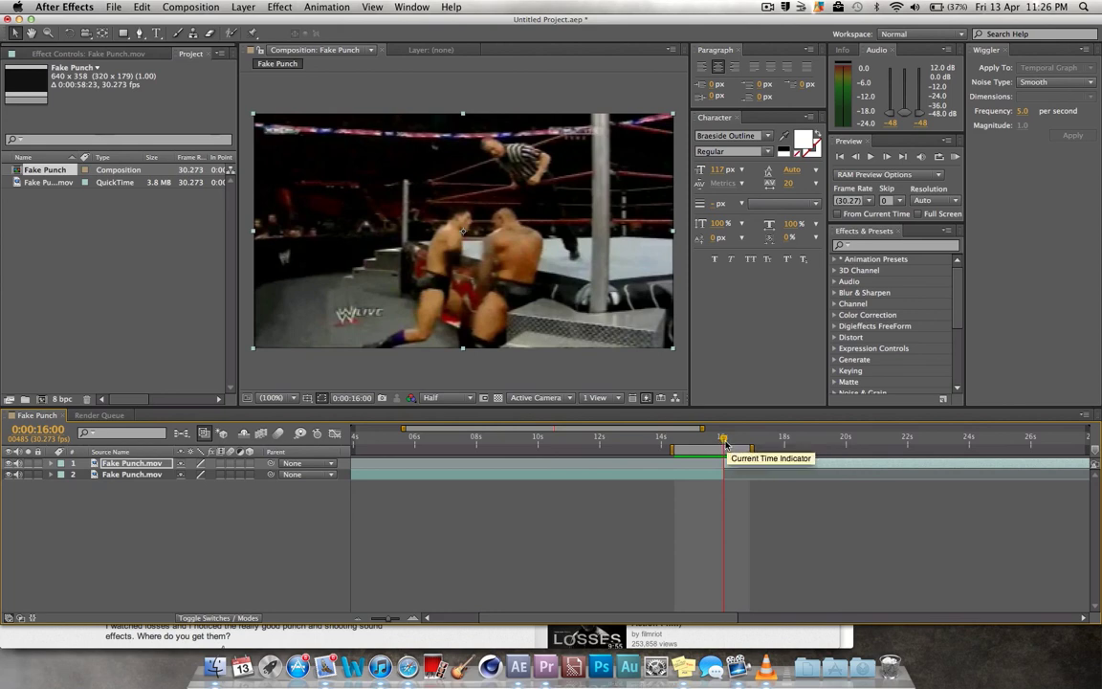
left_click(854, 236)
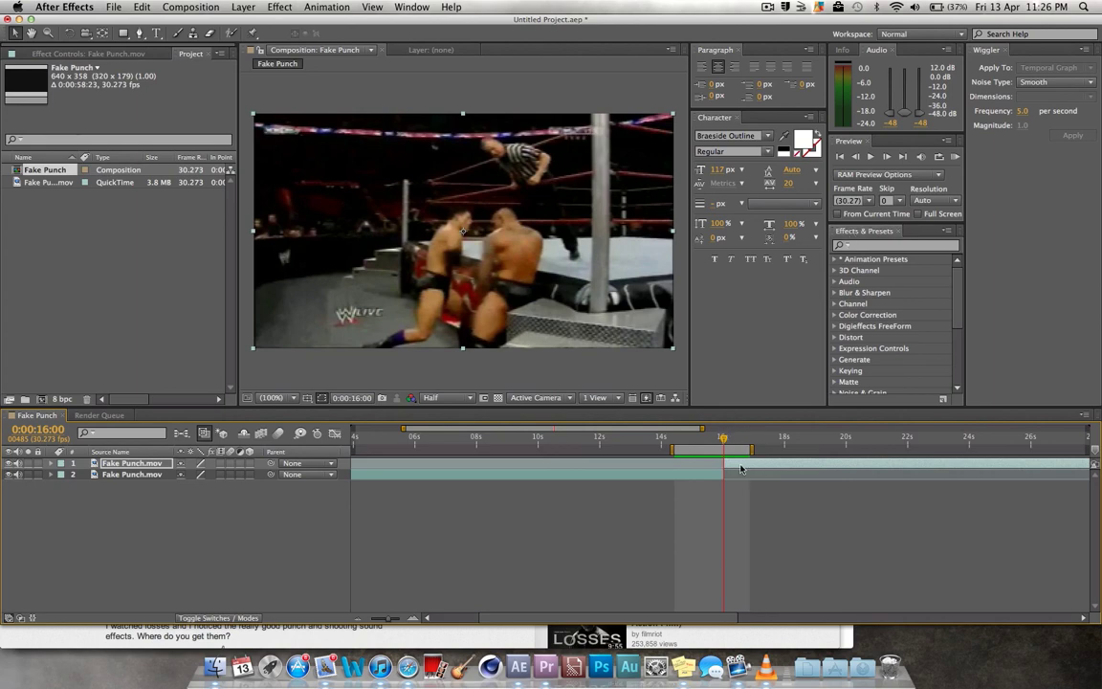
Quit After Effects without saving the untitled project.
left_click(96, 7)
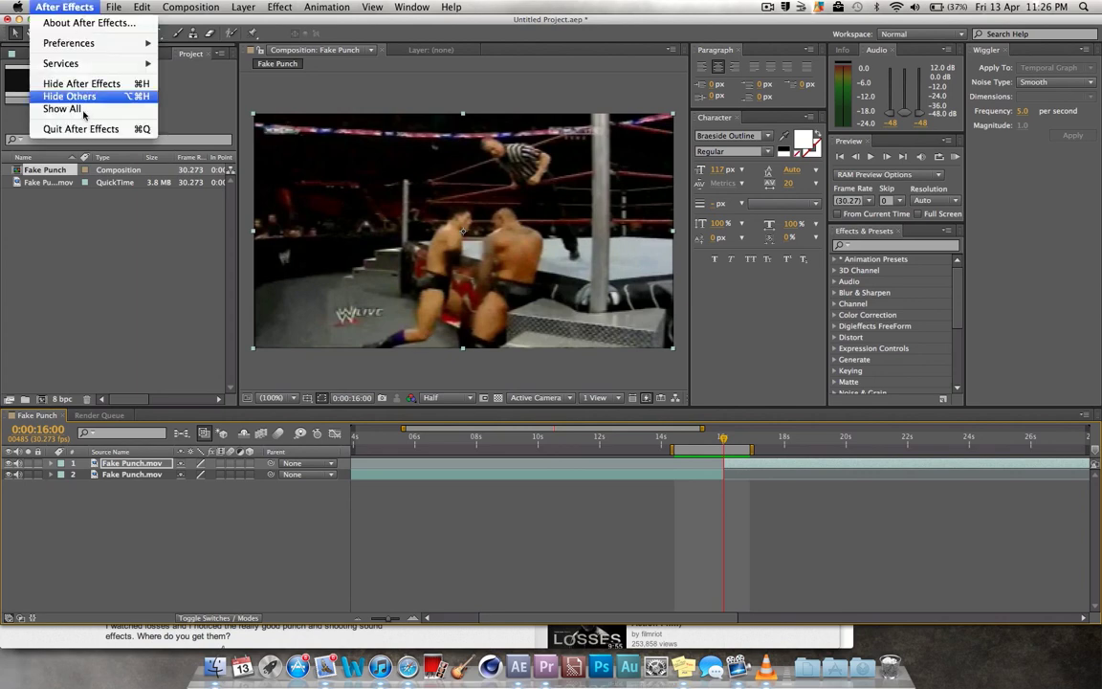
left_click(86, 130)
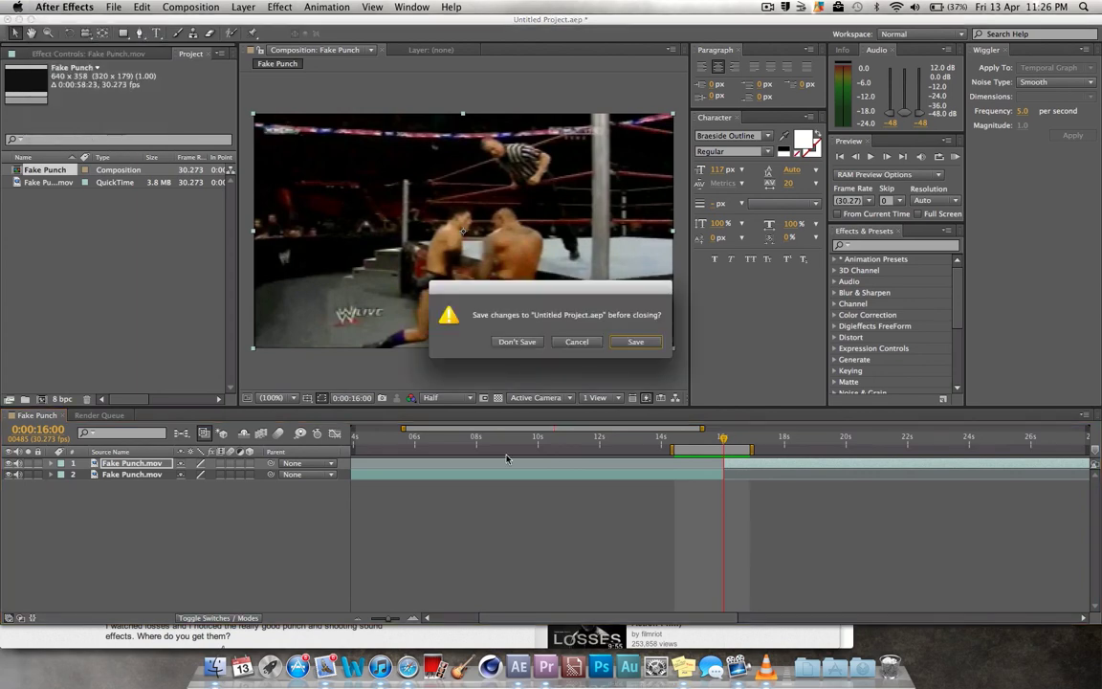
left_click(530, 335)
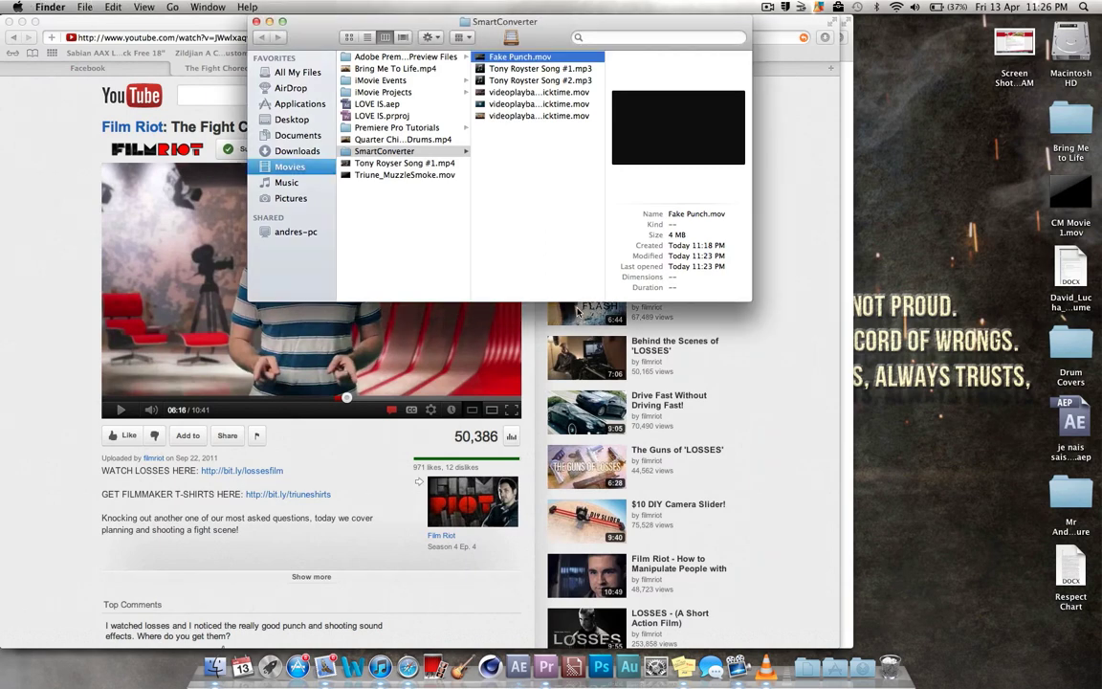
Switch to Premiere Pro and create a new project named Fight Scene Editing, without setting up a preset sequence.
left_click(574, 664)
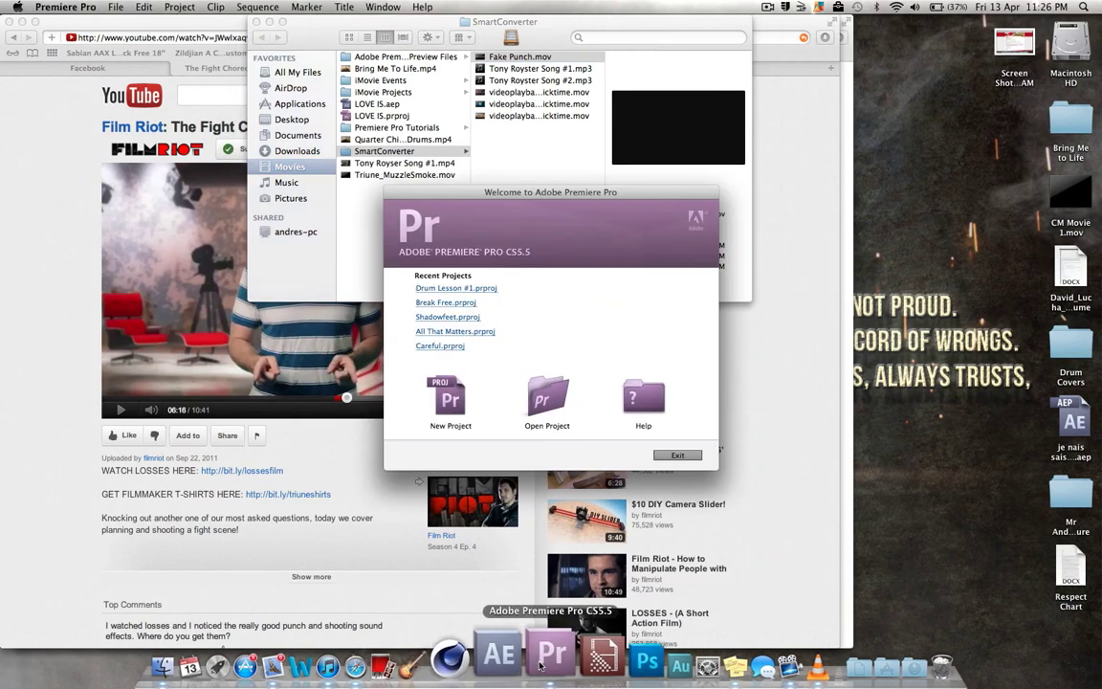
left_click(448, 397)
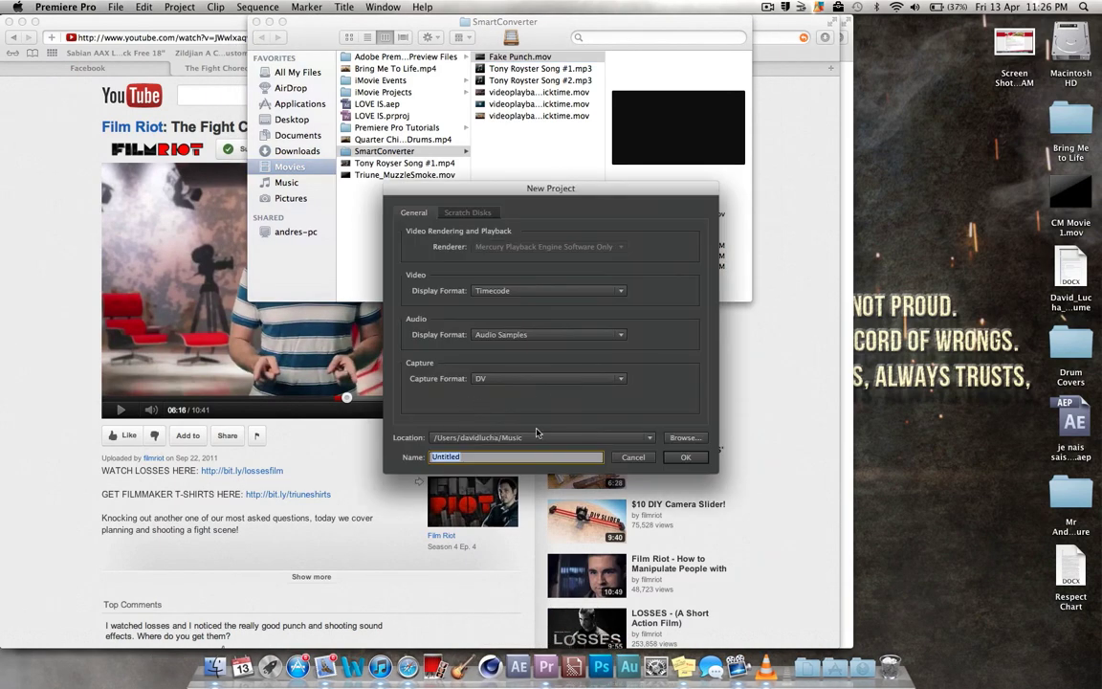
type("Fight Scen")
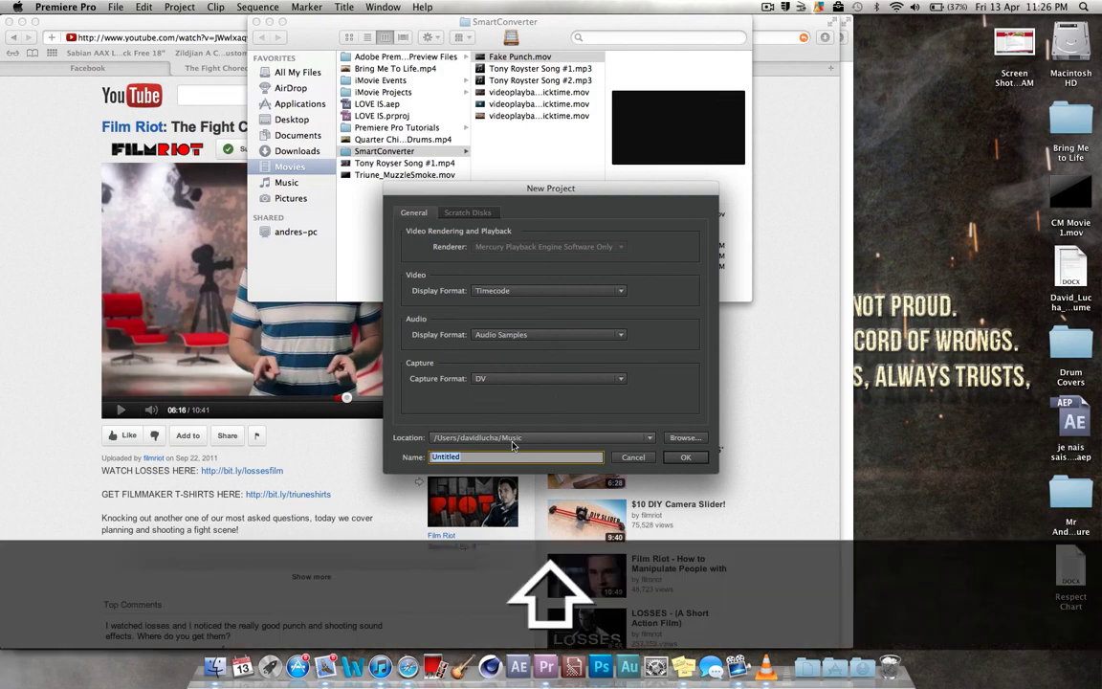
type("e Editing")
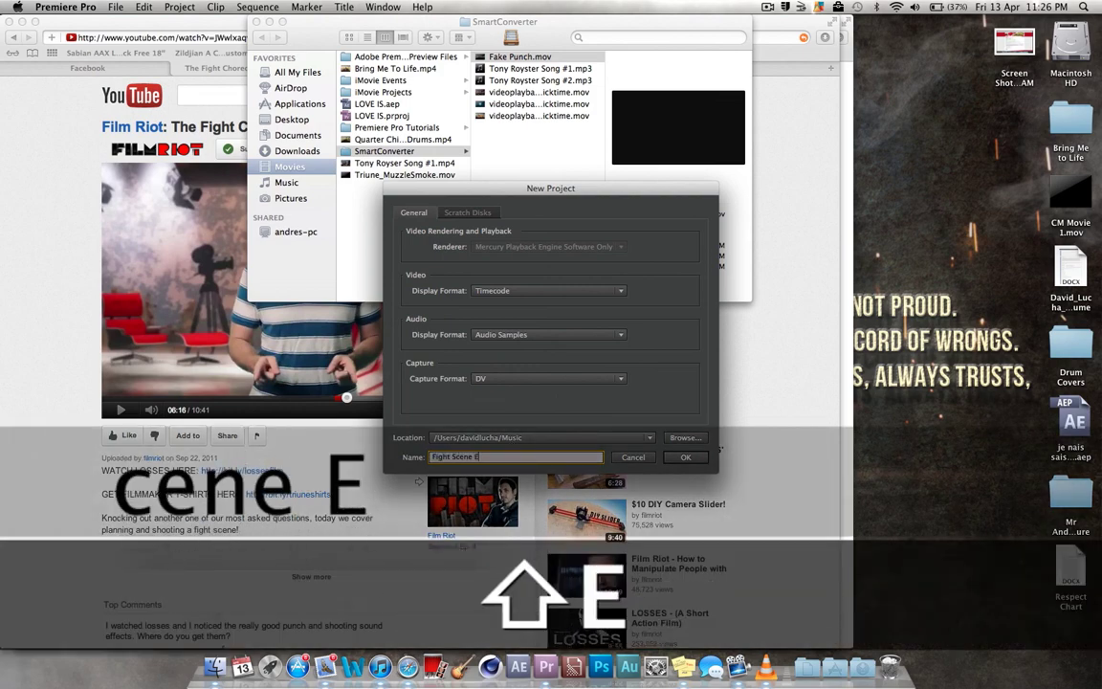
key("Return")
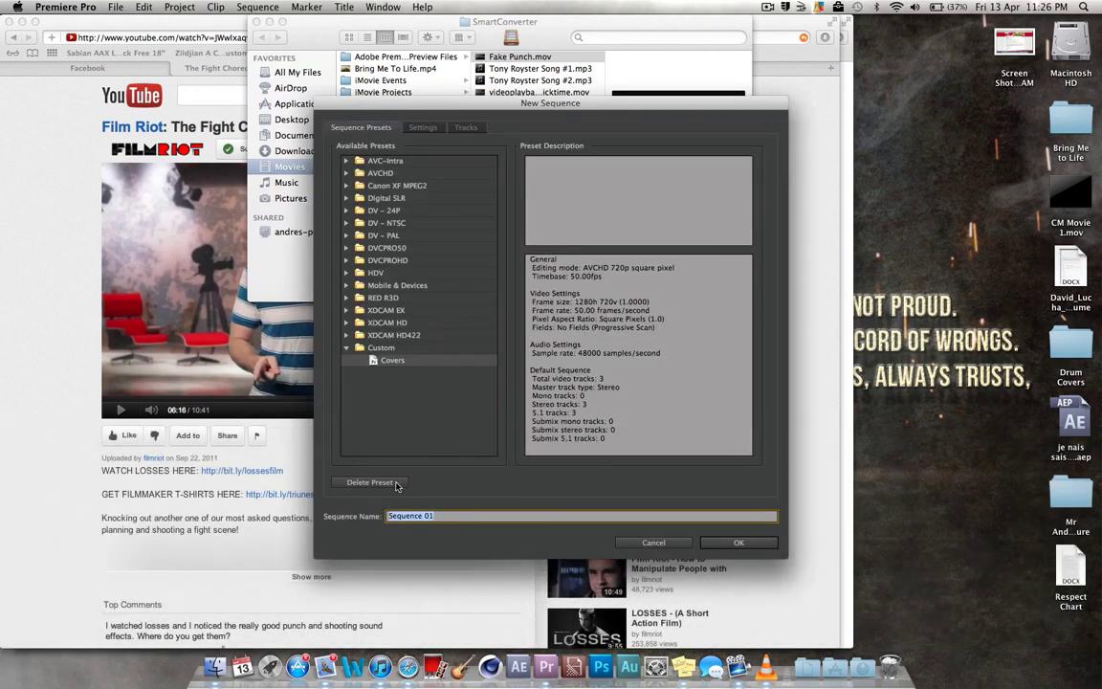
key("Return")
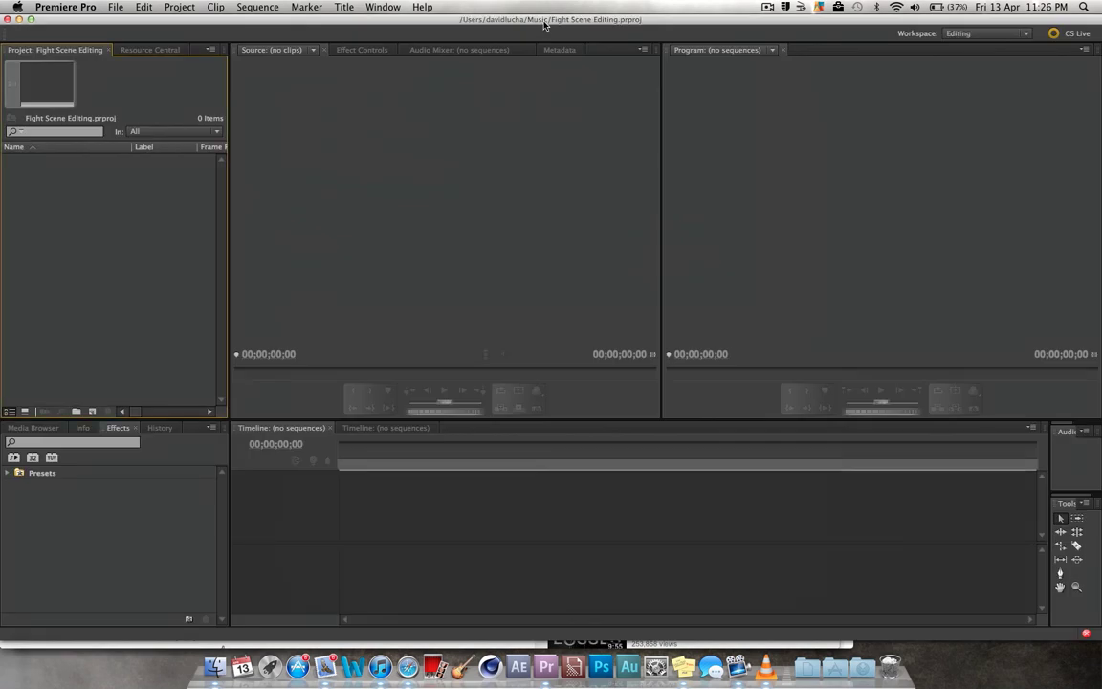
Import Fake Punch.mov from the SmartConverter folder into the project and create a sequence matching the clip.
left_click(215, 667)
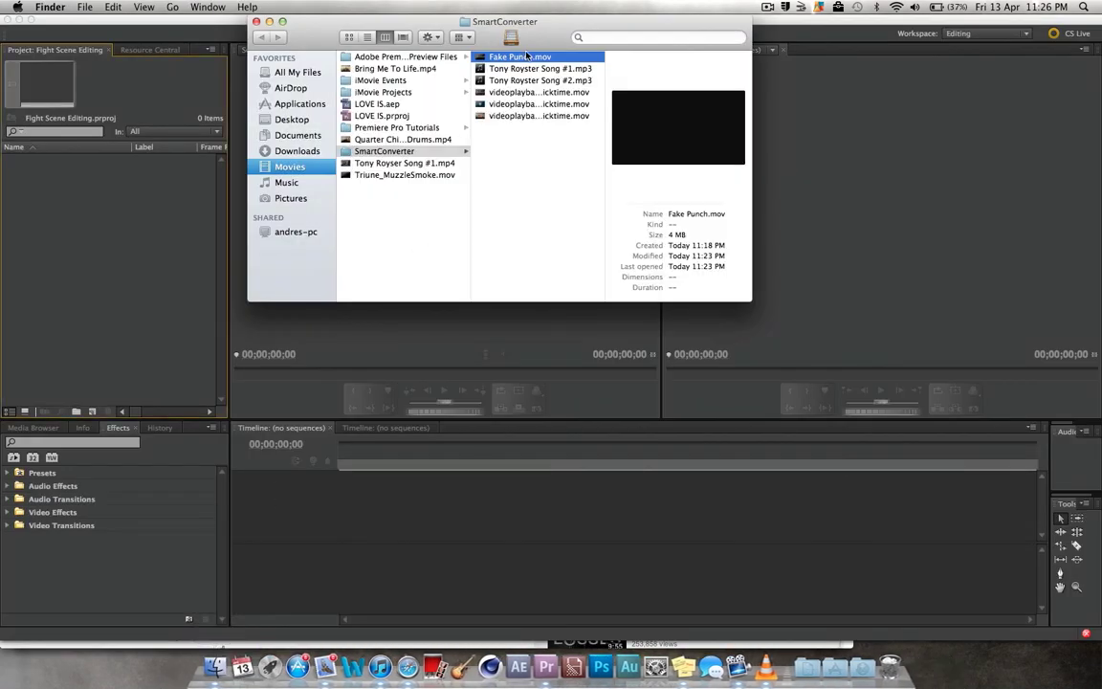
left_click_drag(484, 57, 121, 301)
left_click(121, 300)
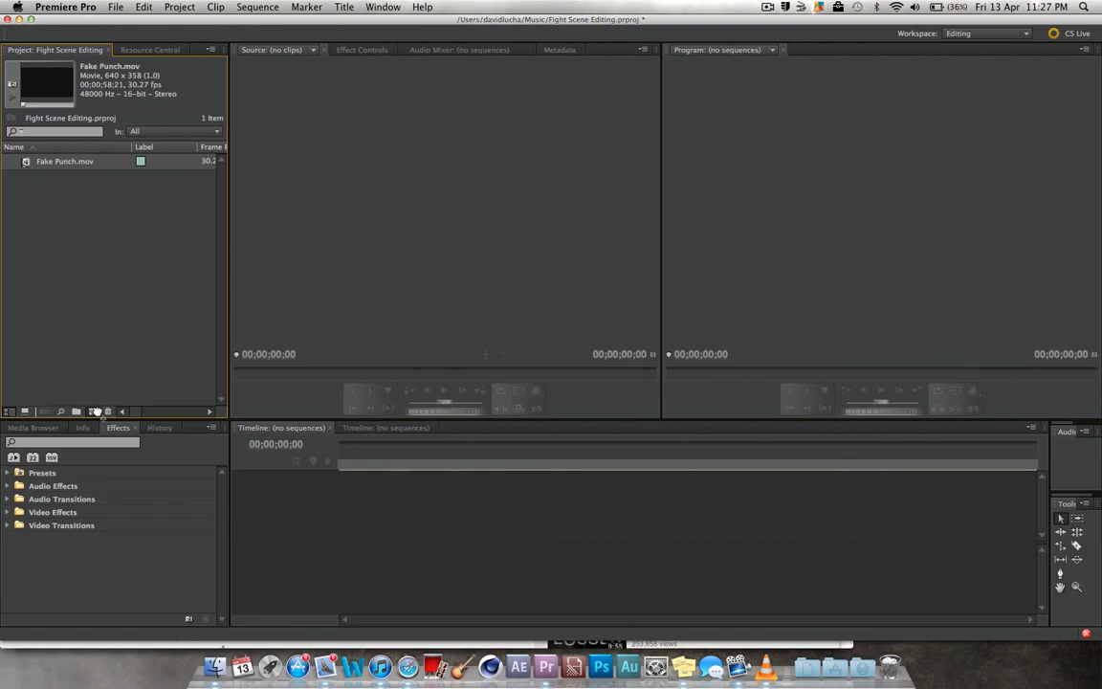
left_click_drag(96, 411, 94, 411)
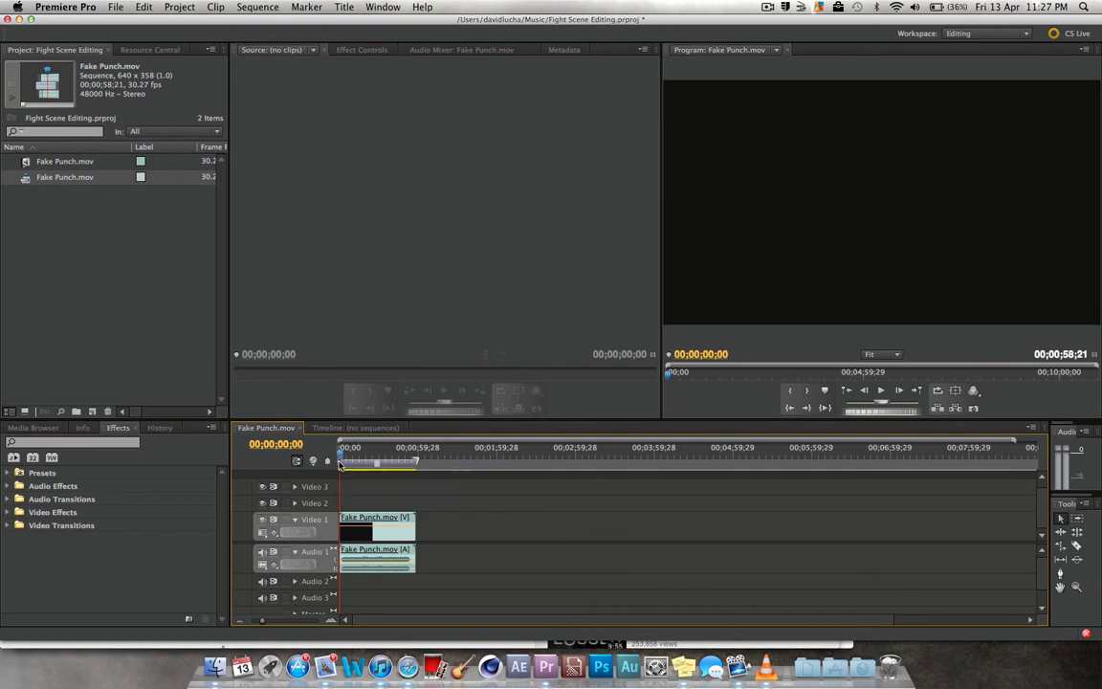
Delete the full-length Fake Punch.mov clip from the new sequence.
left_click(368, 450)
left_click(387, 529)
key("Delete")
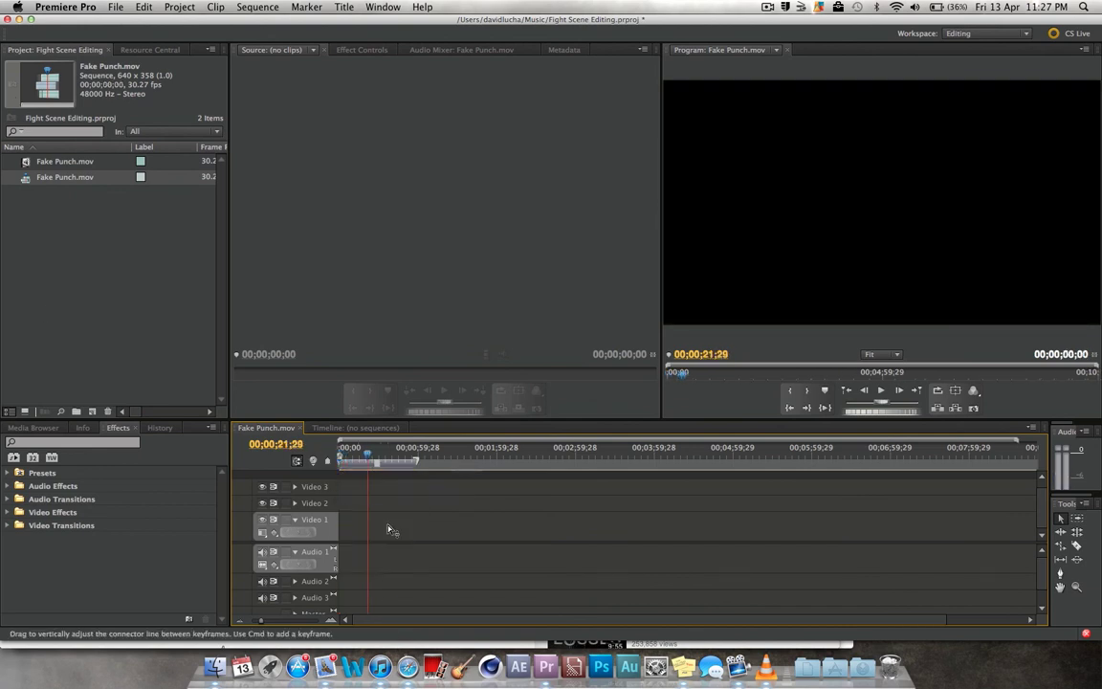
Load Fake Punch.mov into the Source monitor and mark an In point at about 14 s, before the punch.
left_click_drag(27, 158, 387, 224)
left_click_drag(314, 372, 364, 374)
key("i")
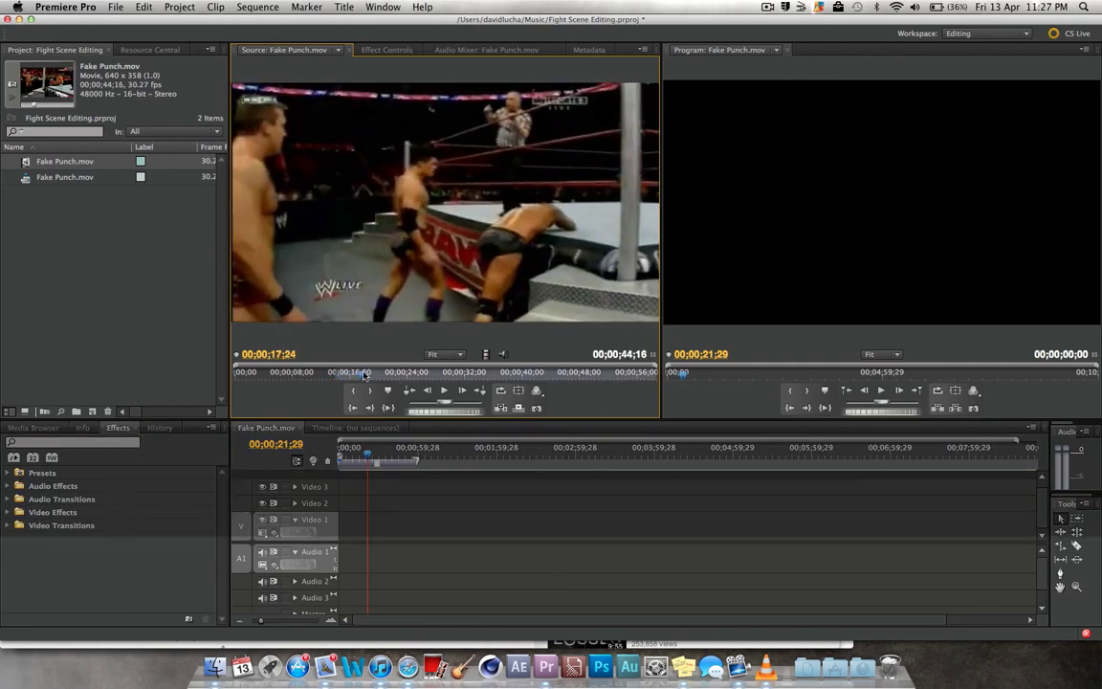
Mark an Out point at 00;00;17;24 in the Source monitor and insert the marked section at the start of Video 1 and Audio 1.
key("o")
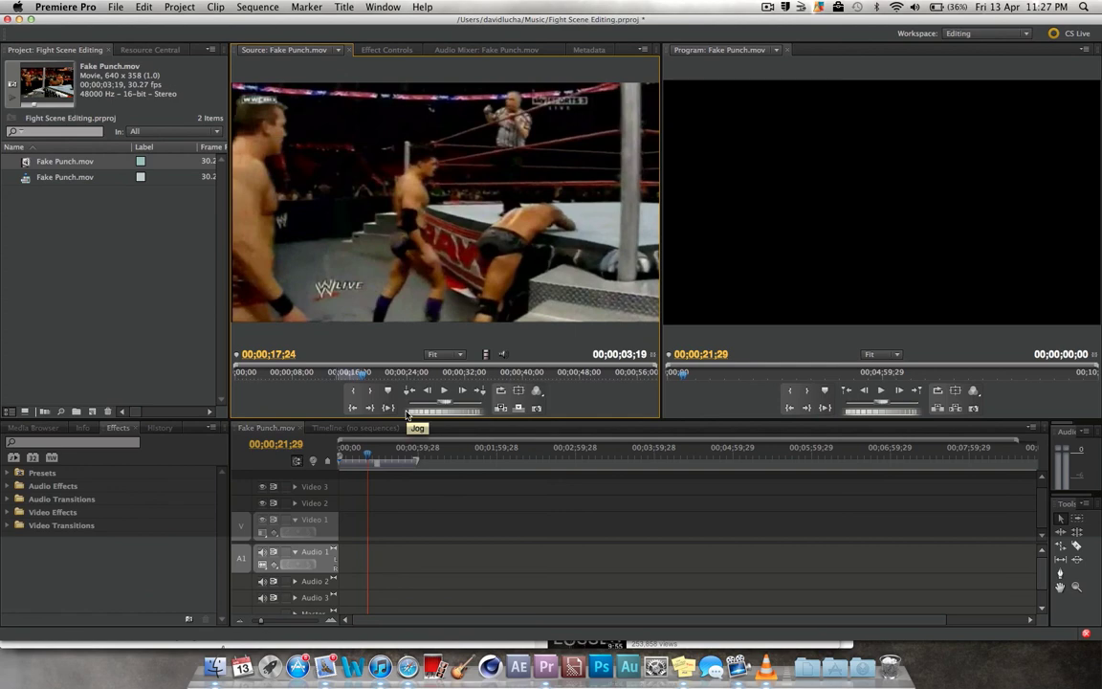
key("Home")
key("comma")
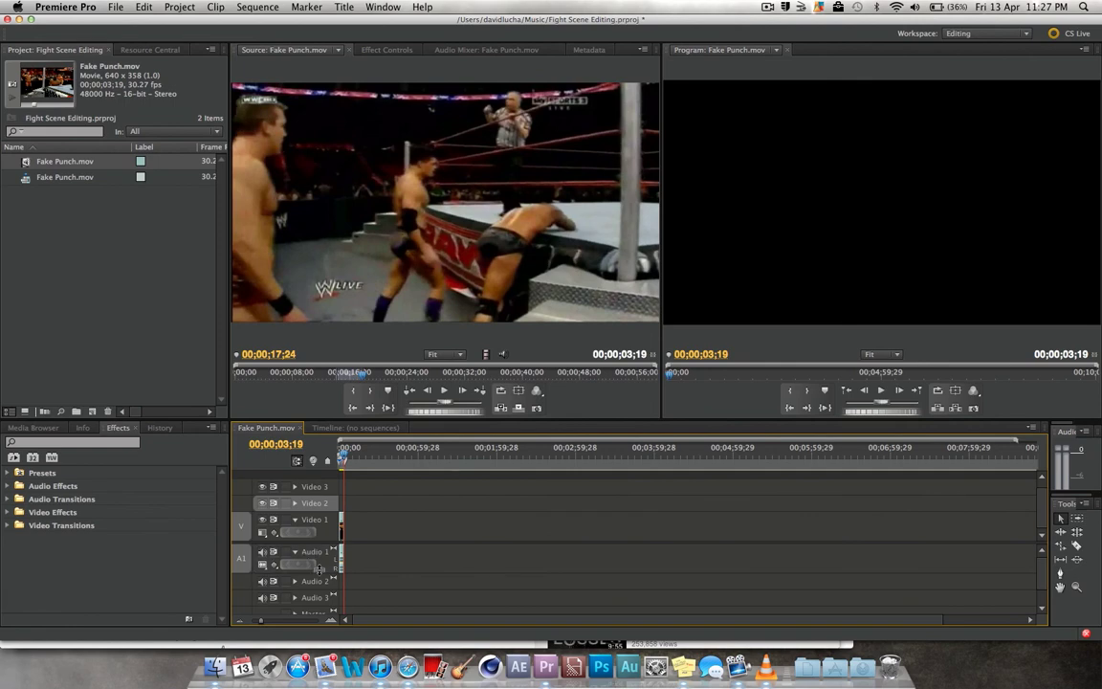
Target Video 2 and Audio 2 and insert a second copy of the marked section directly after the first clip.
left_click(242, 577)
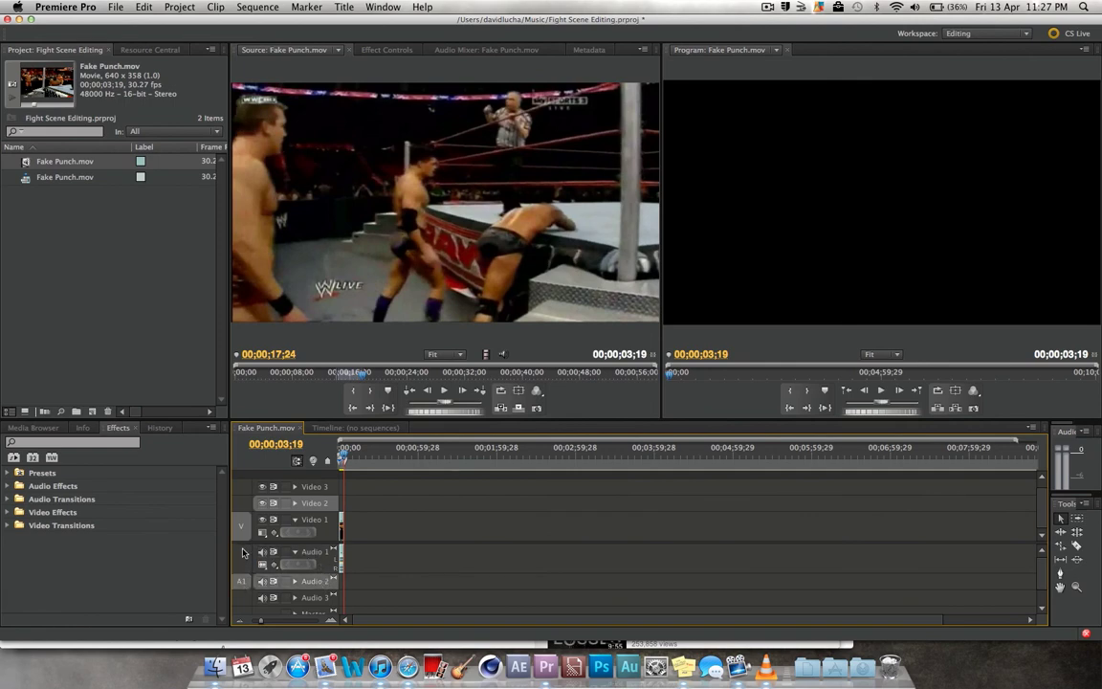
left_click(243, 508)
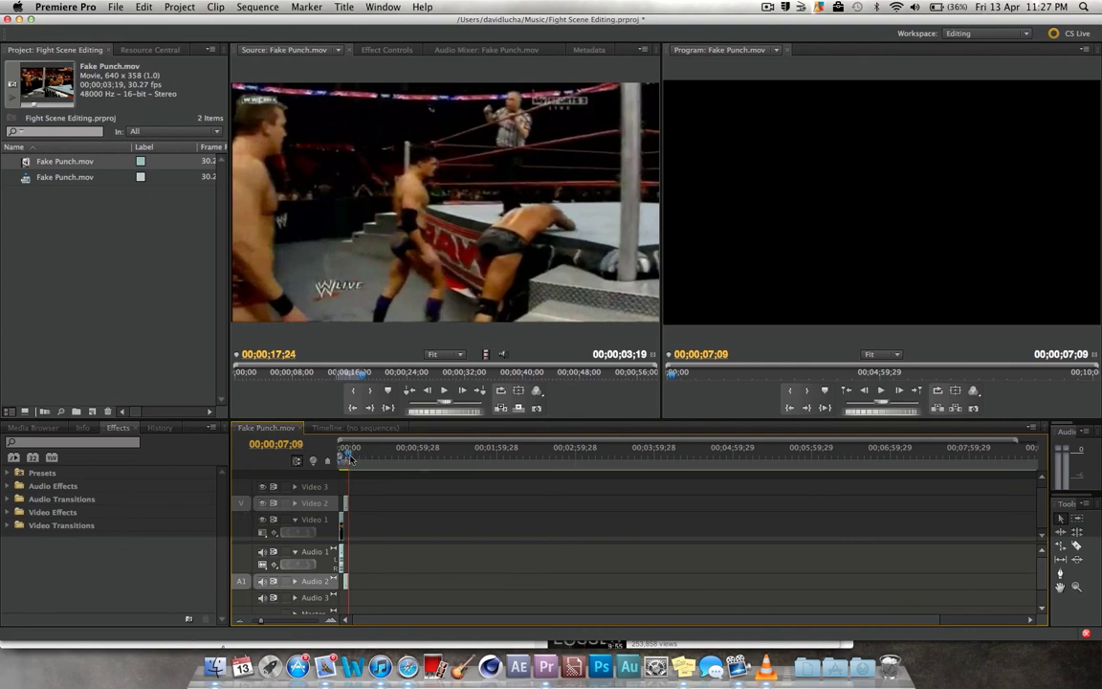
left_click(273, 622)
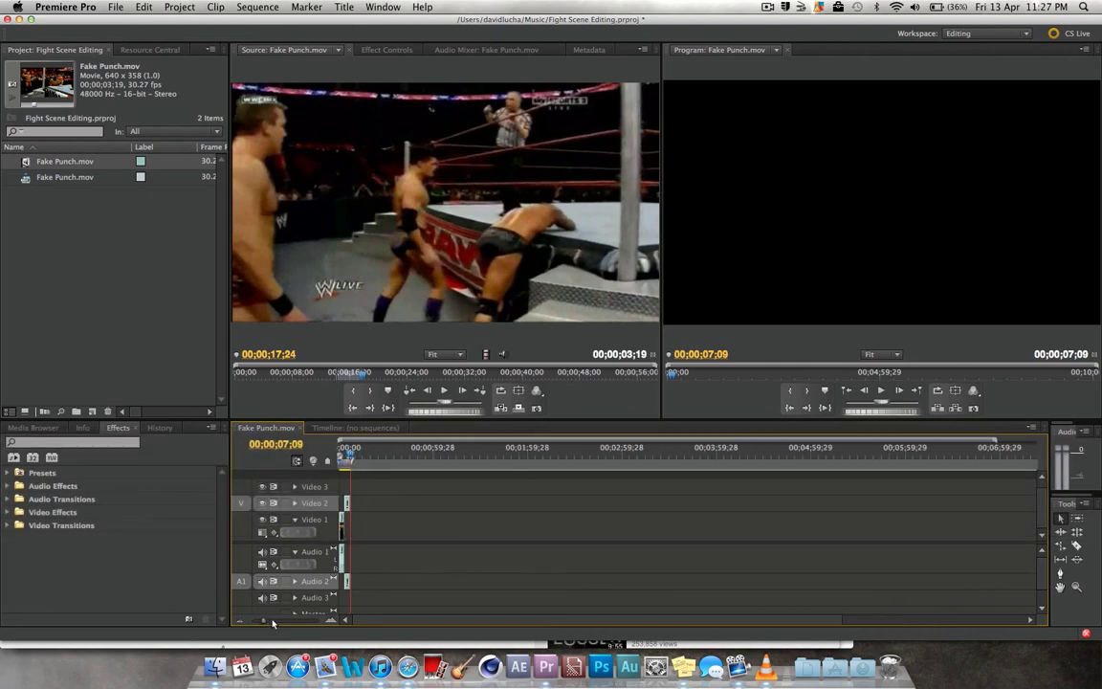
left_click_drag(273, 622, 285, 623)
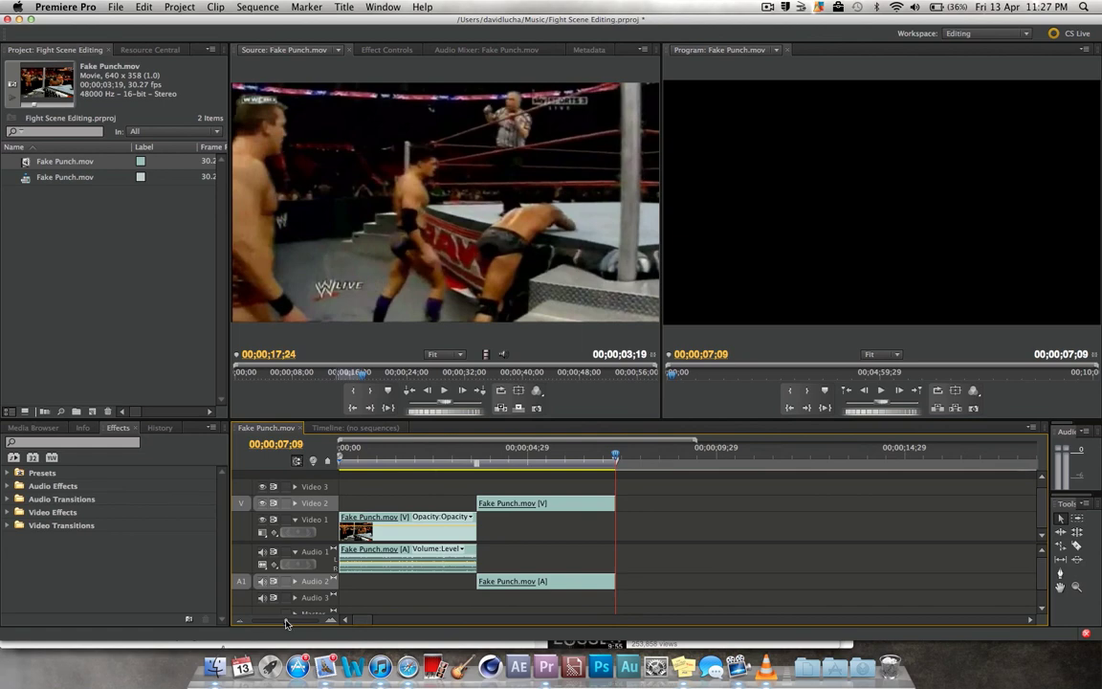
Cut the Video 2 copy at 00;00;05;15 and 00;00;05;17 around the impact and ripple delete the piece between the cuts.
left_click(569, 503)
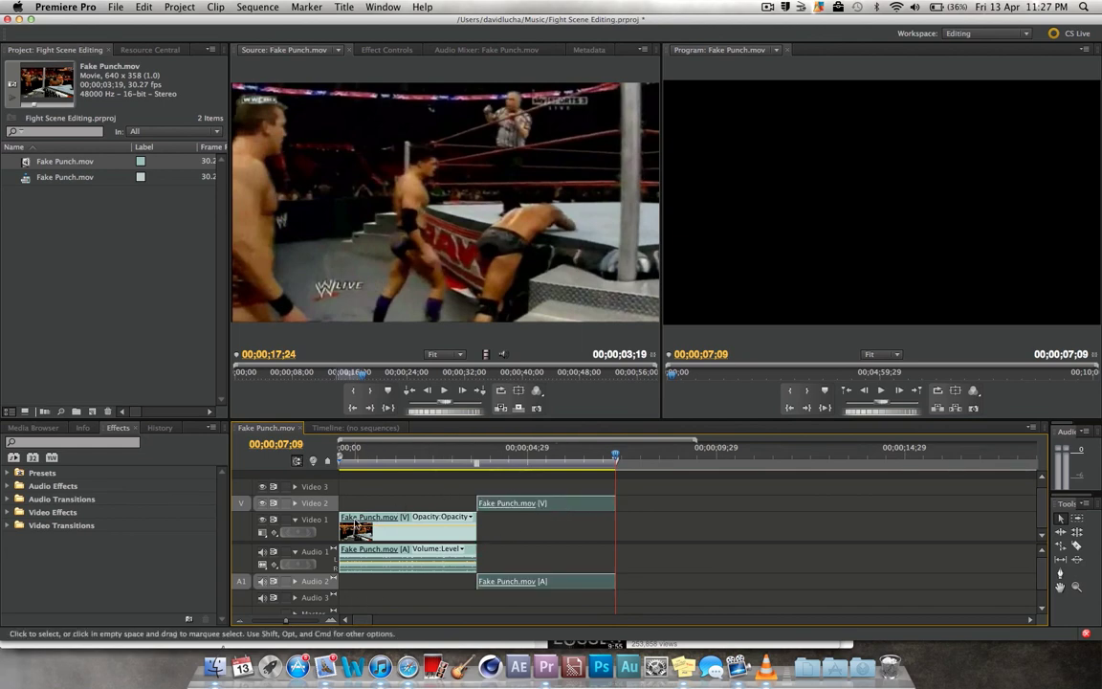
left_click(294, 518)
left_click_drag(455, 466, 546, 457)
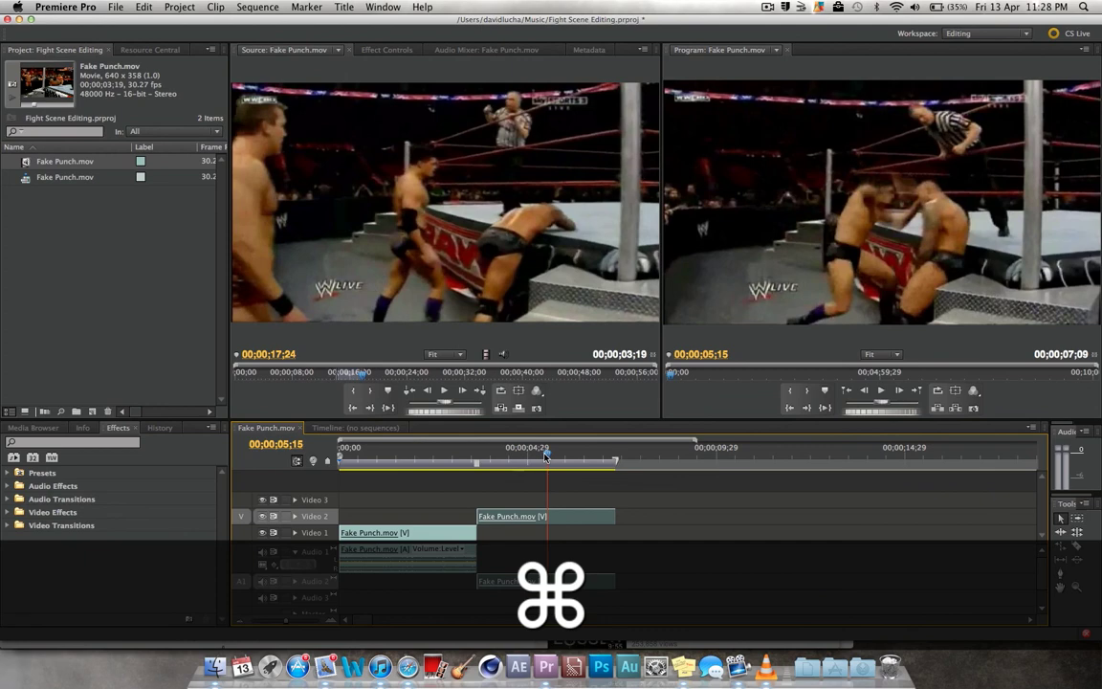
key("super+k")
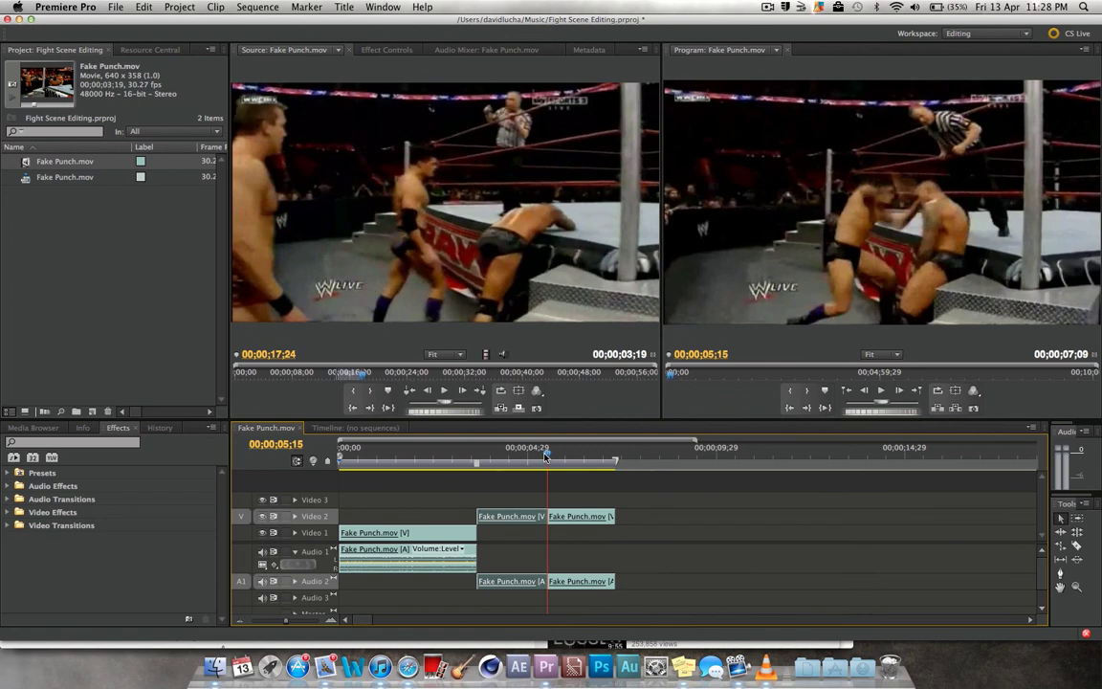
key("Right")
key("Right")
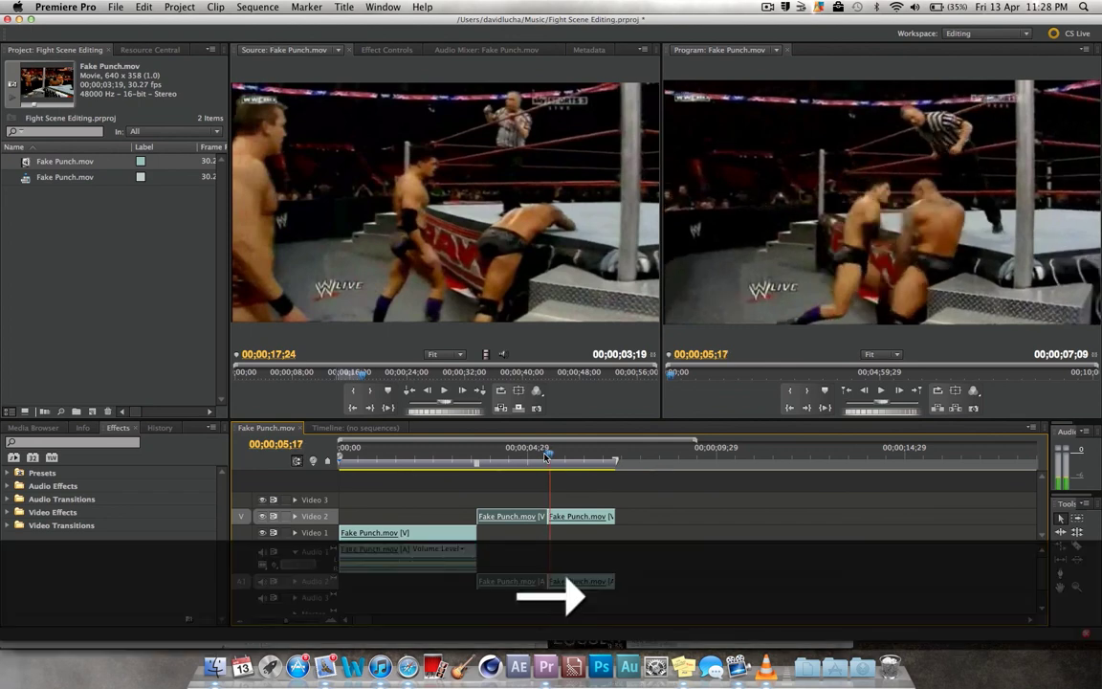
key("super+k")
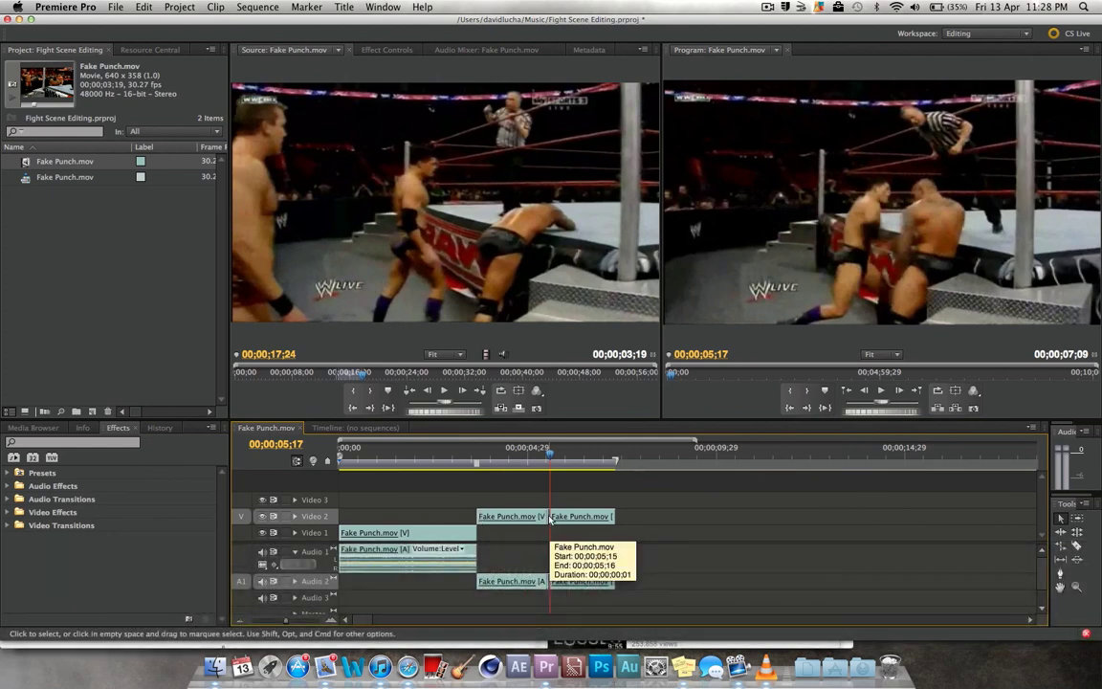
right_click(550, 519)
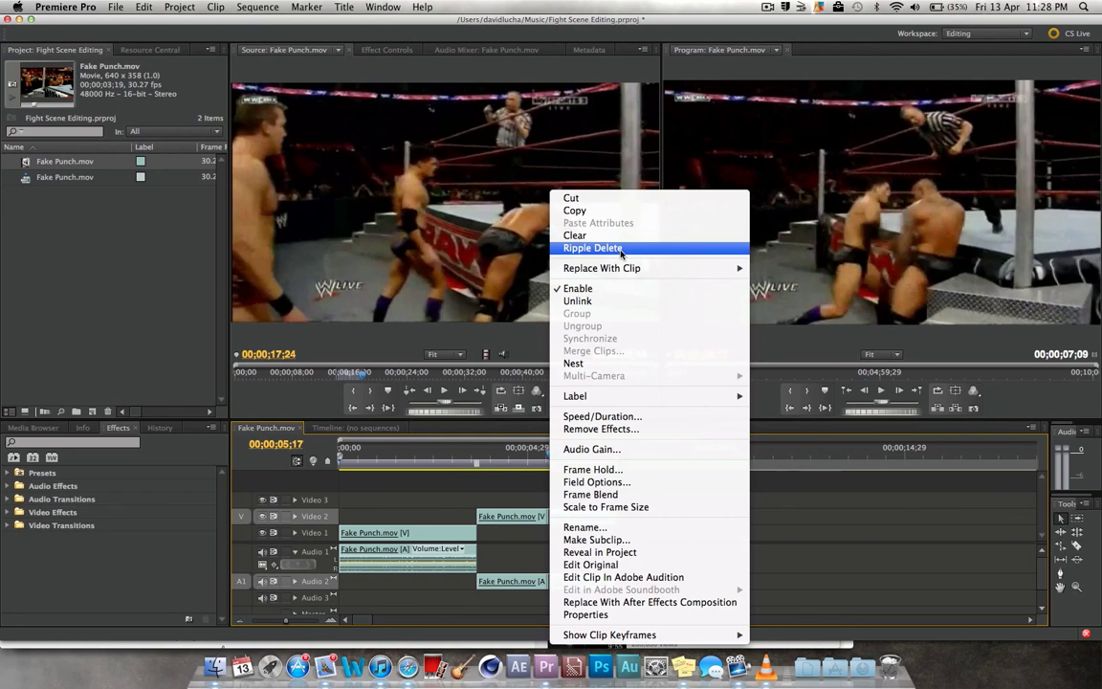
left_click(593, 247)
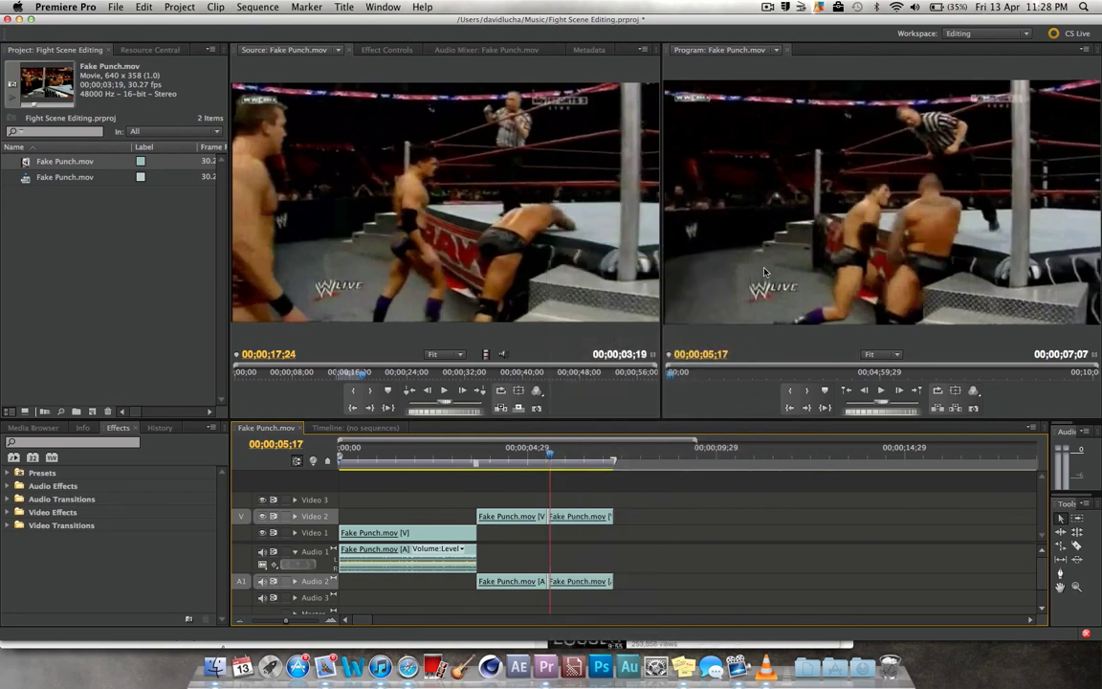
Play the edited punch on Video 2 and the original on Video 1 alternately to compare the impacts.
left_click(519, 459)
key("space")
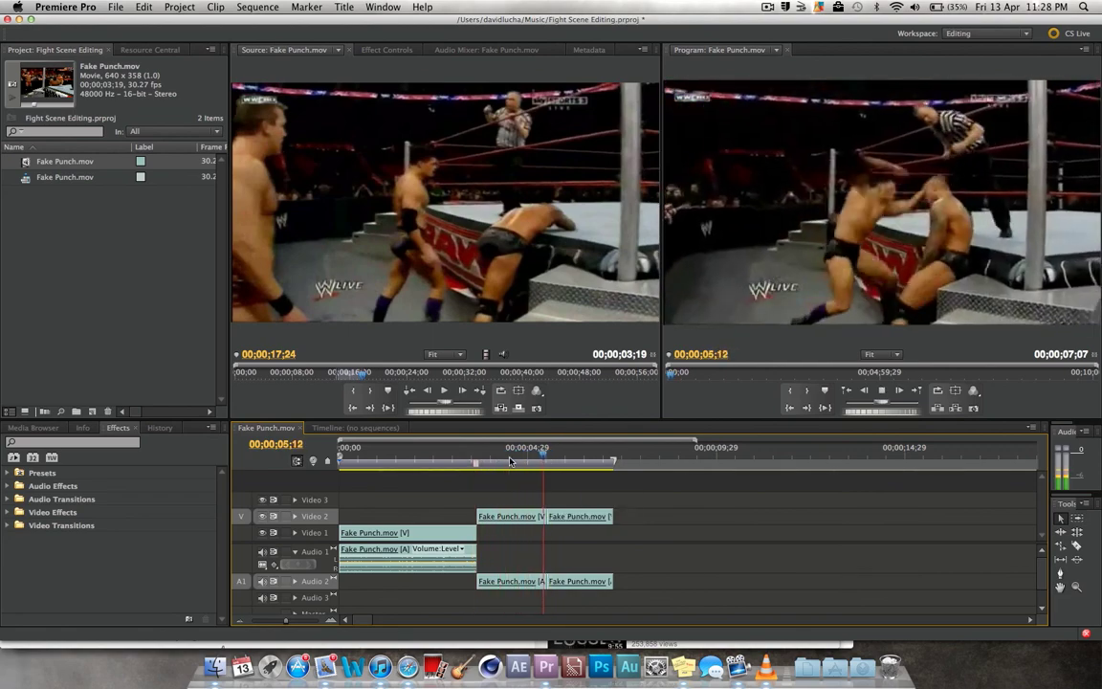
key("space")
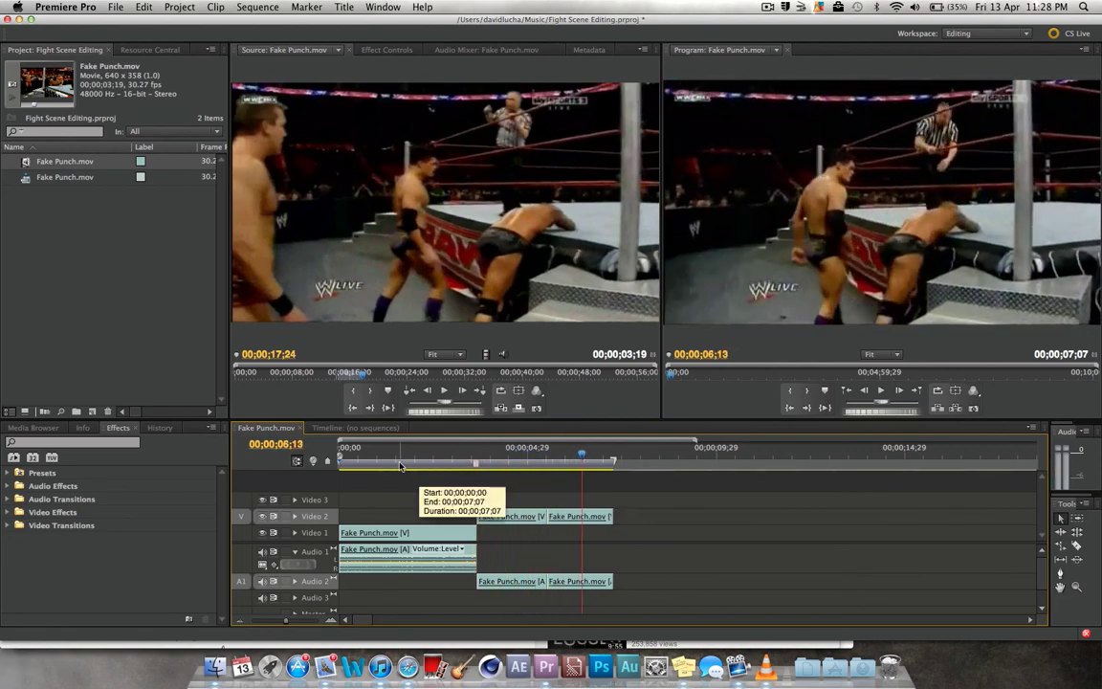
left_click(388, 458)
key("space")
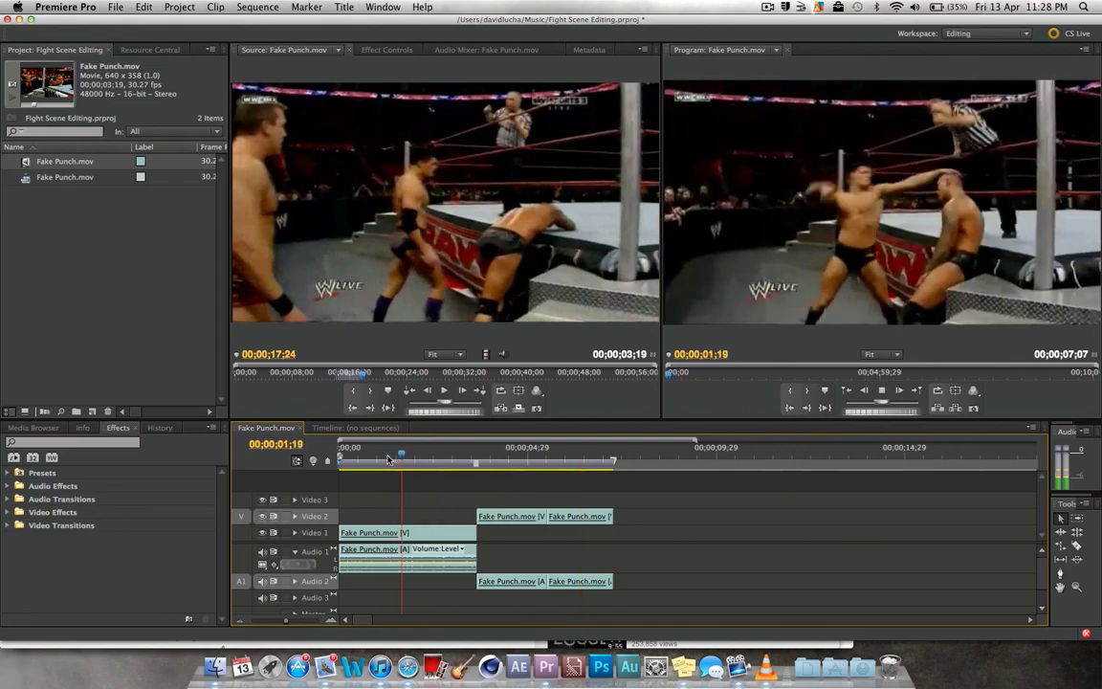
key("space")
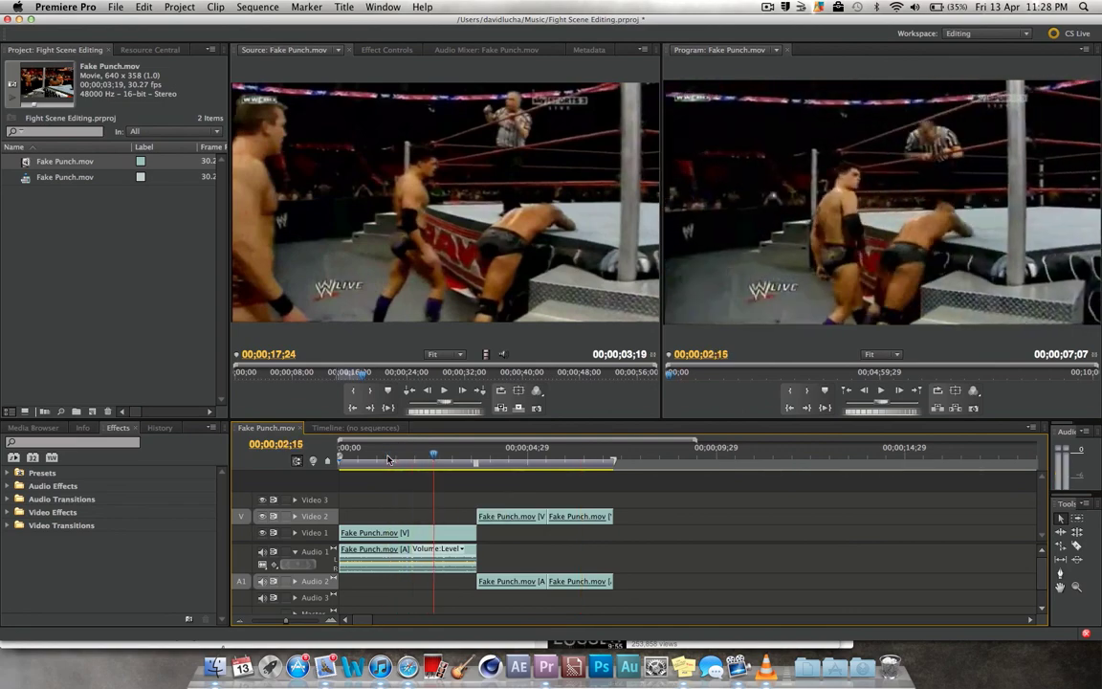
left_click(538, 462)
key("space")
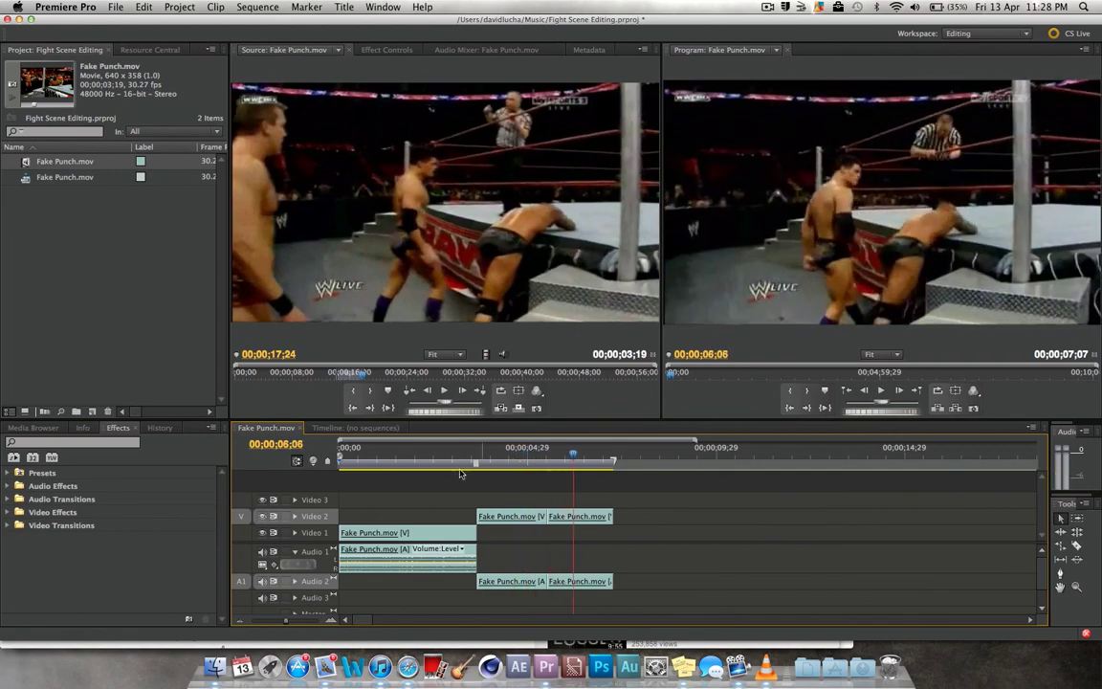
left_click(384, 460)
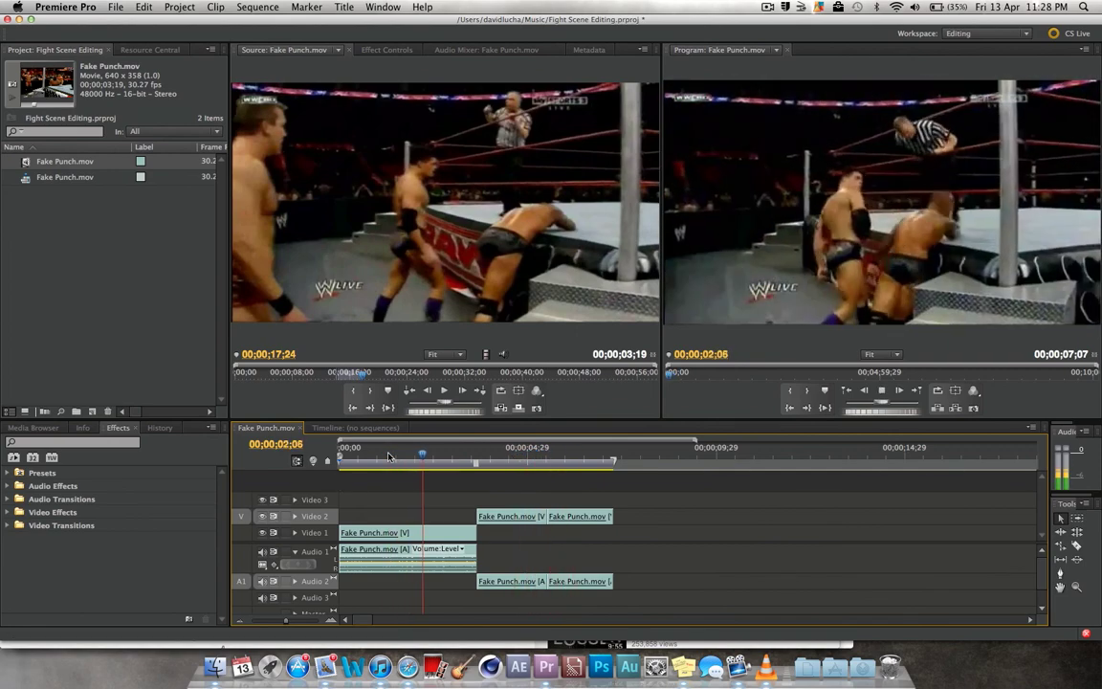
key("space")
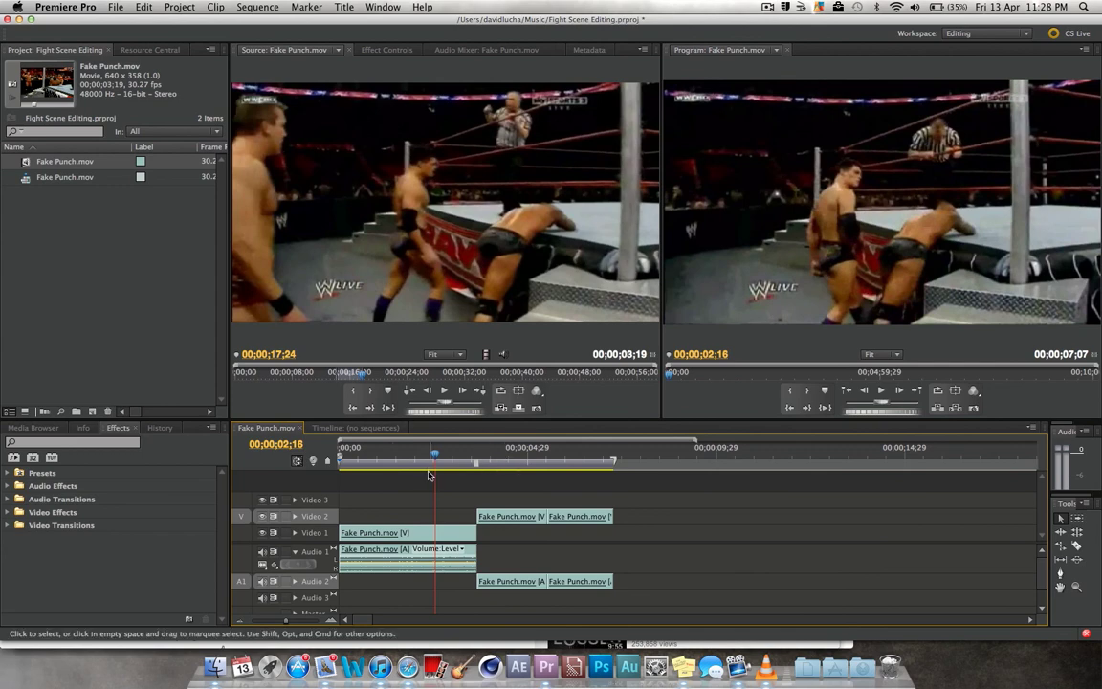
left_click(393, 460)
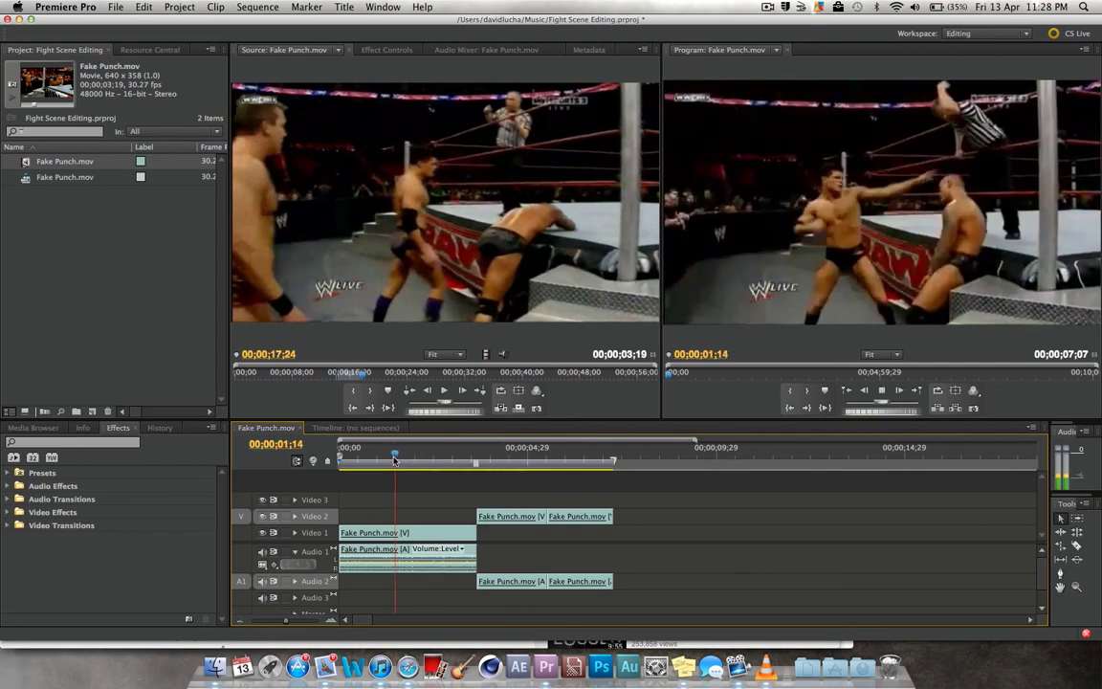
key("space")
key("space")
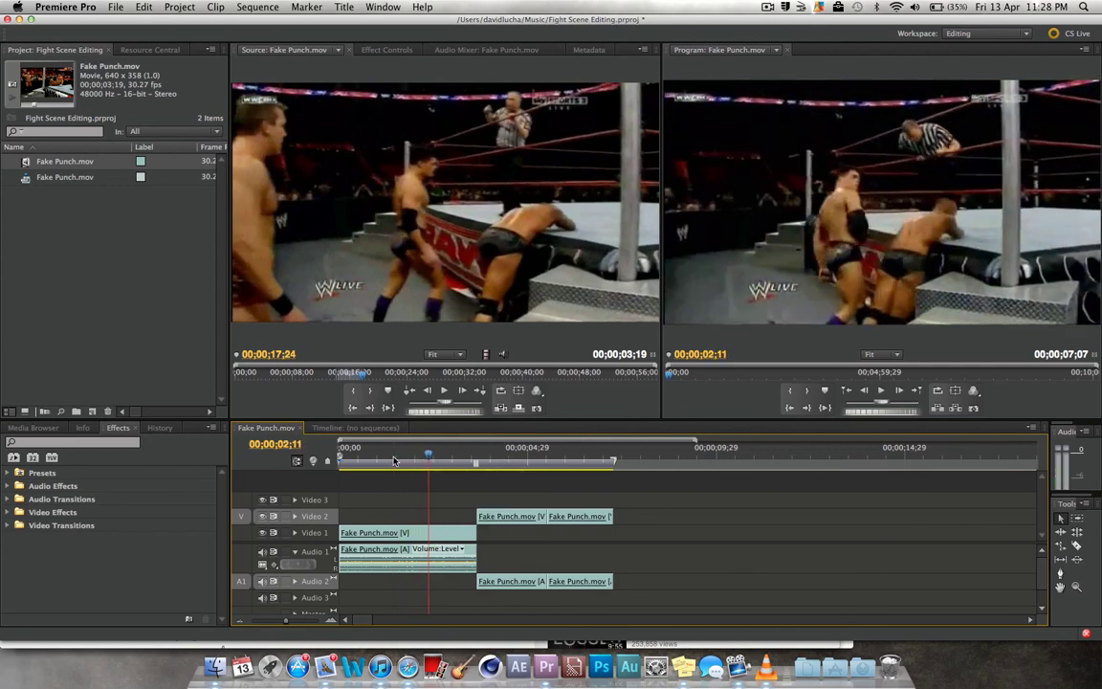
left_click(521, 458)
key("space")
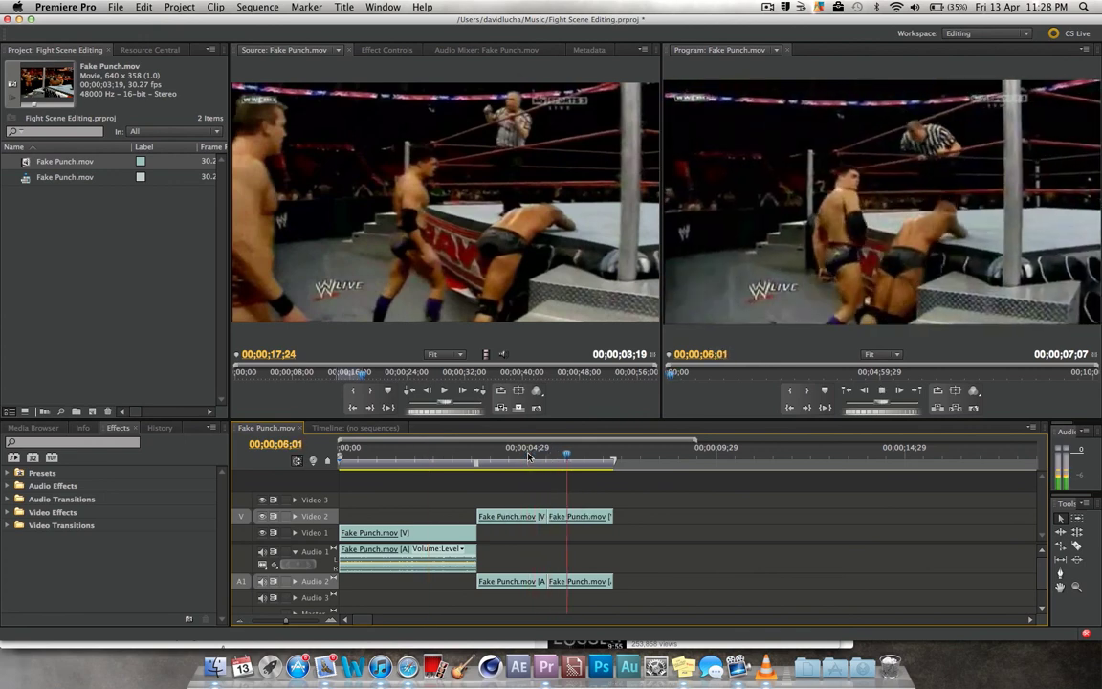
key("space")
Shuttle slowly through the original punch and the edited punch in the Program monitor to compare their impact frames.
left_click(395, 456)
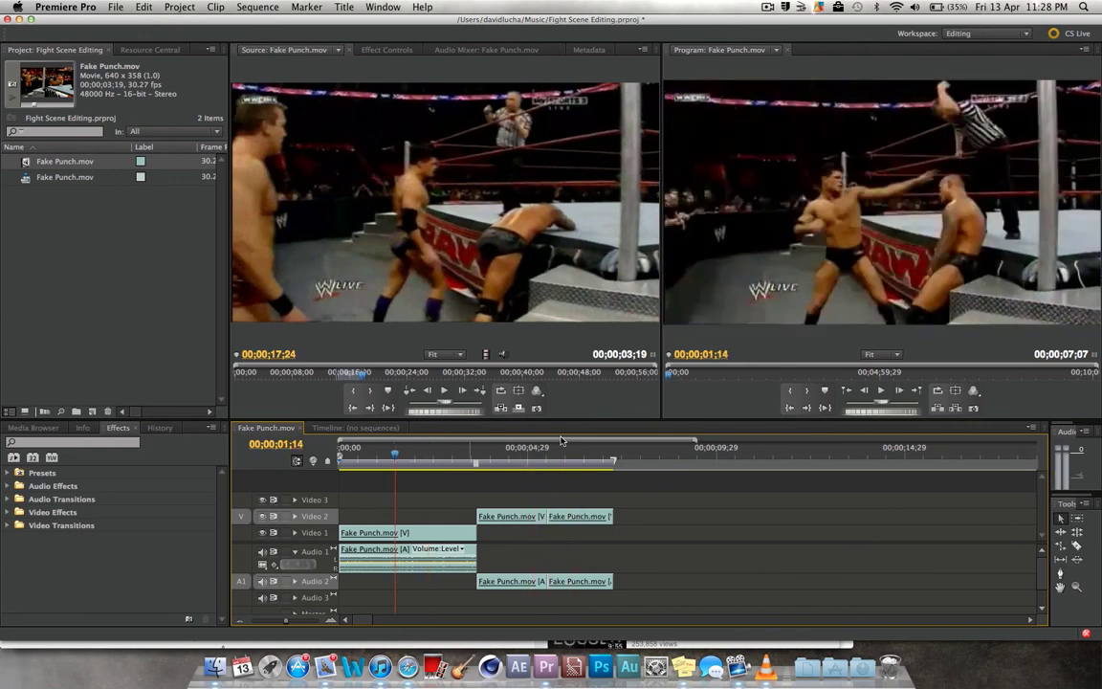
left_click(881, 403)
key("space")
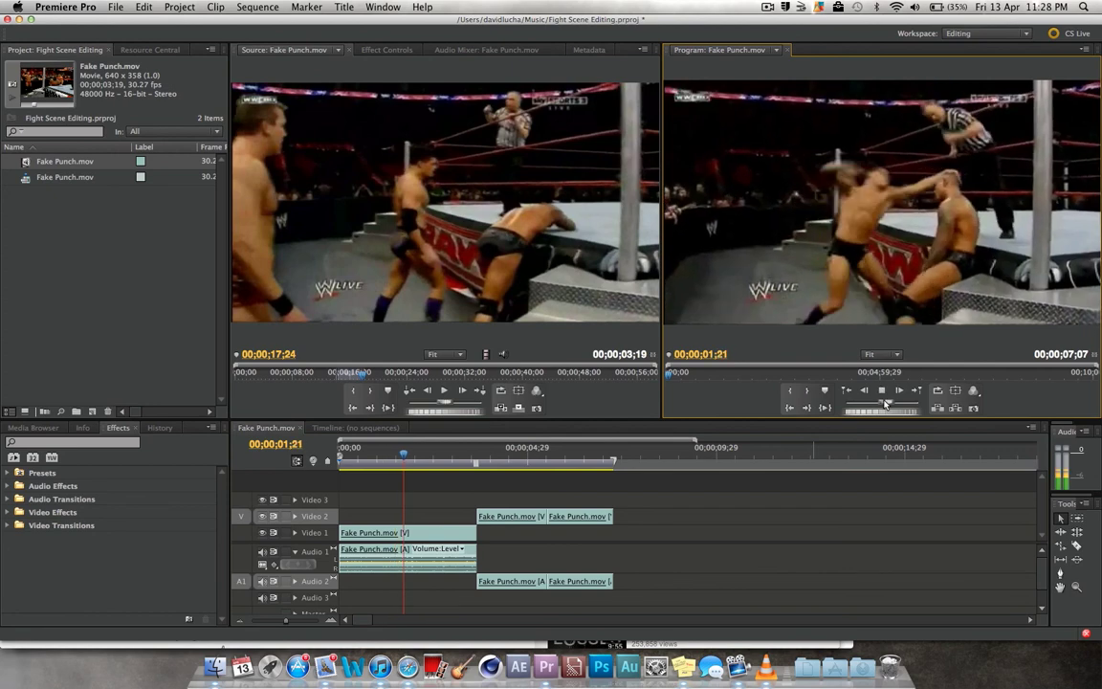
key("space")
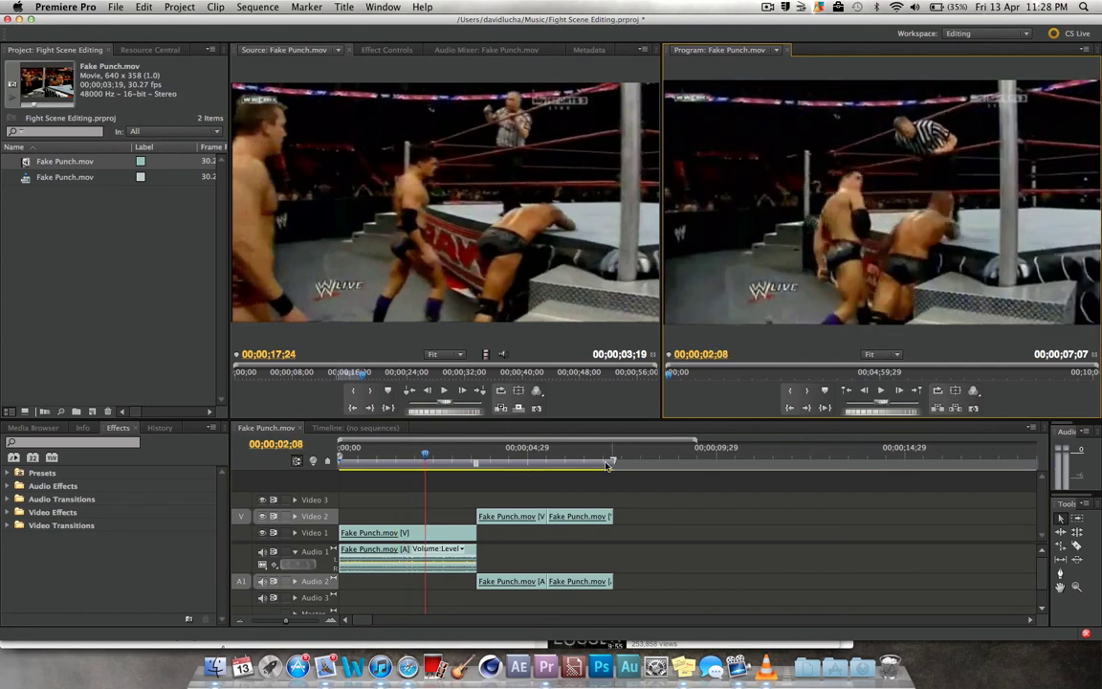
left_click(512, 456)
left_click(881, 401)
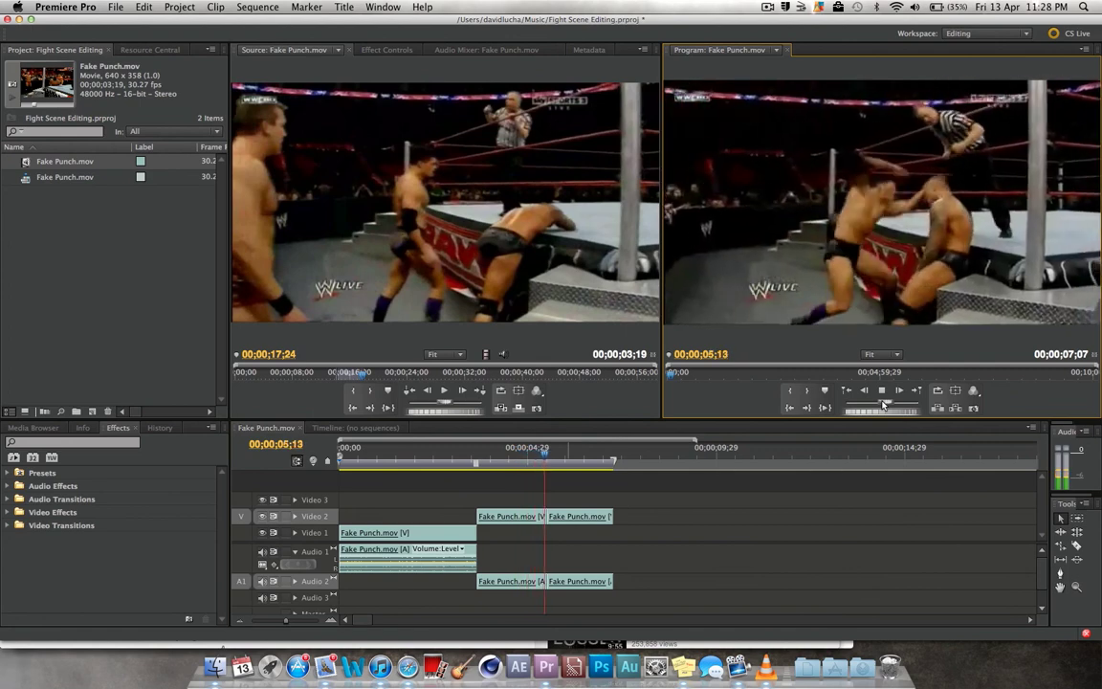
key("space")
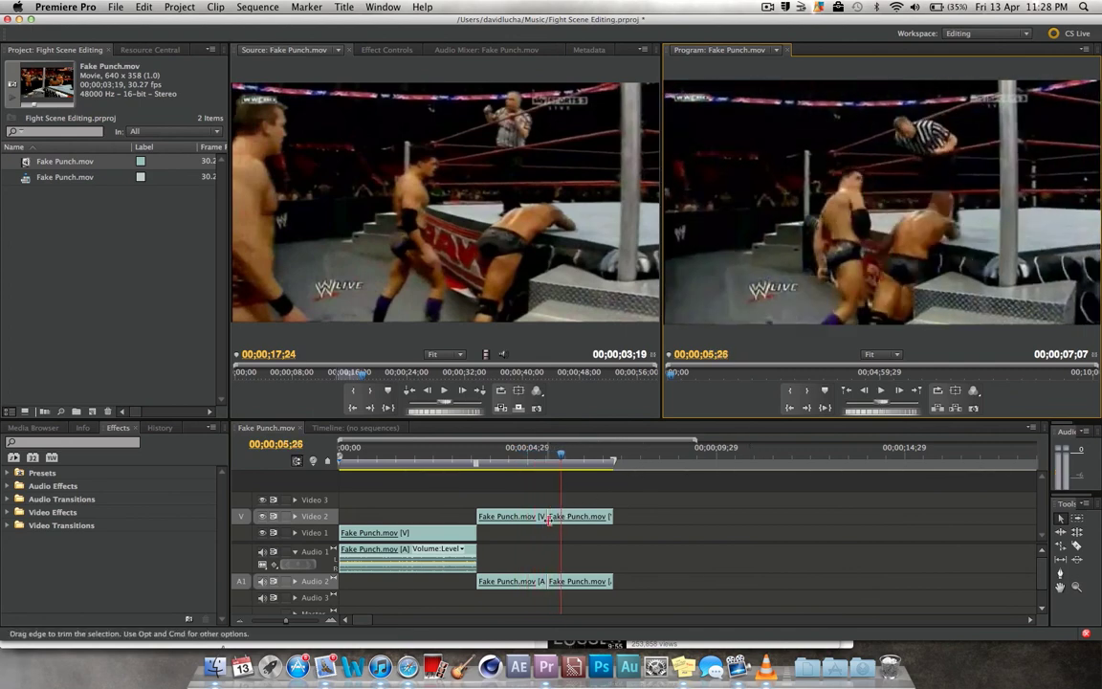
Cut the edited punch clip on Video 2 at 00;00;05;17, two frames past the existing cut.
left_click(494, 465)
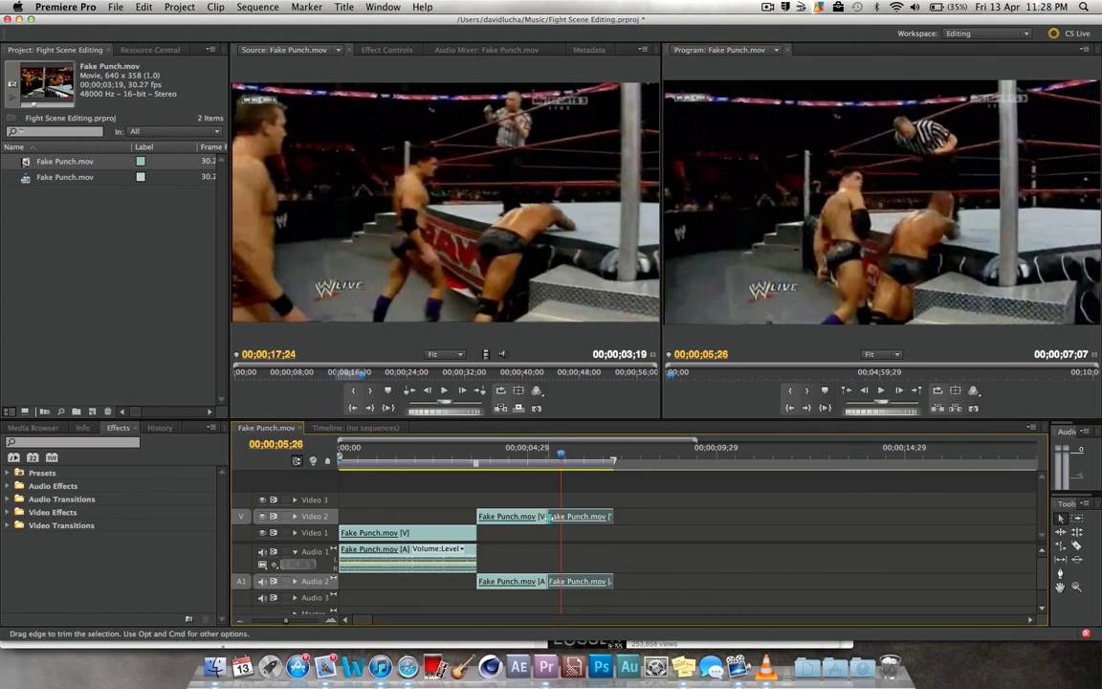
left_click(546, 458)
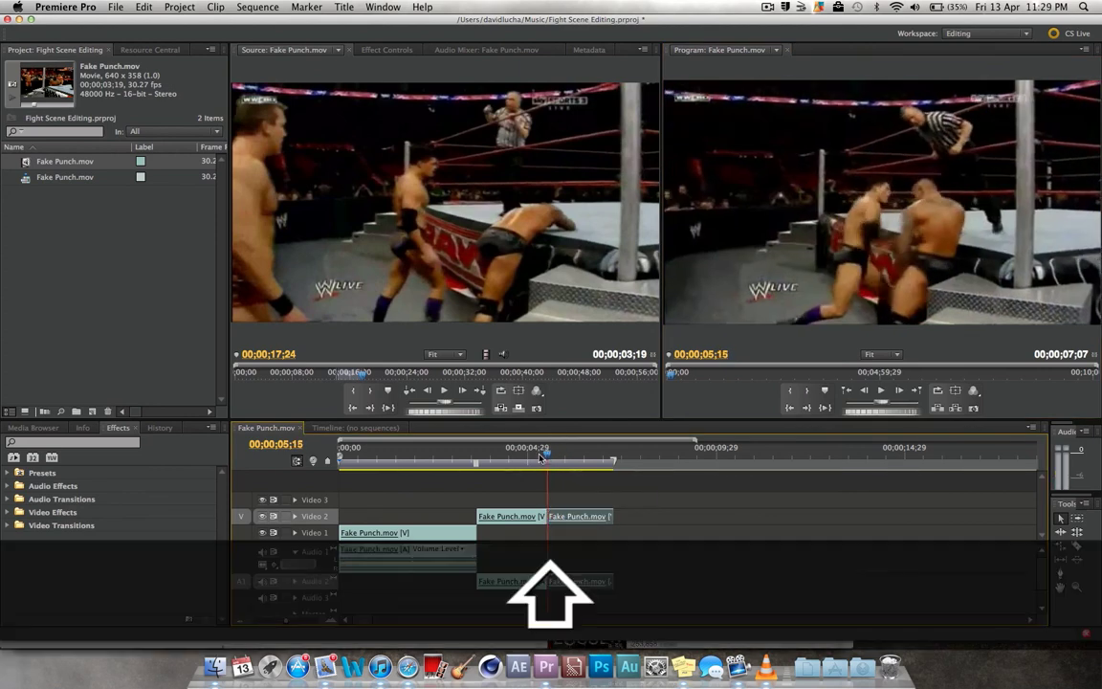
key("Left")
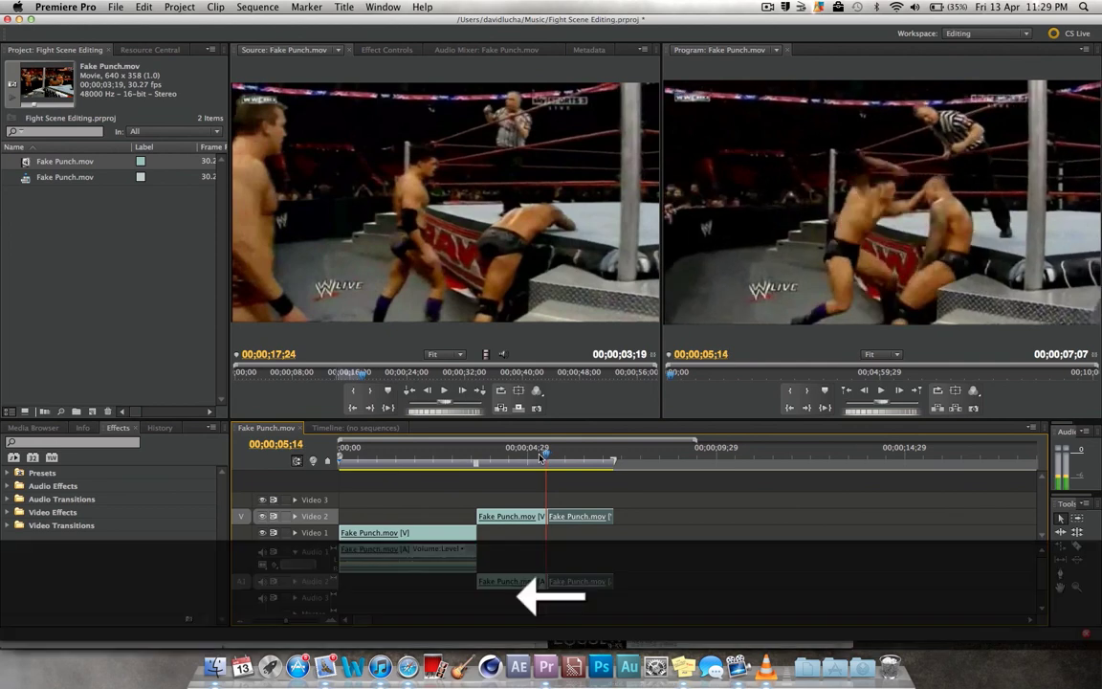
key("Right")
key("Right")
key("Right")
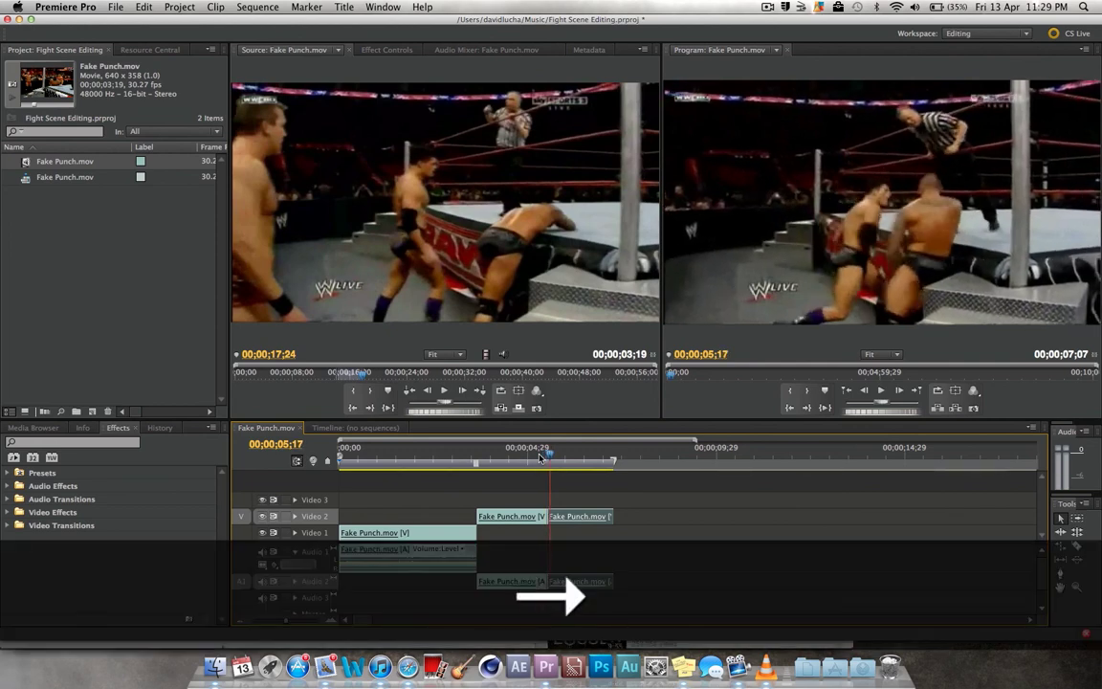
key("super+k")
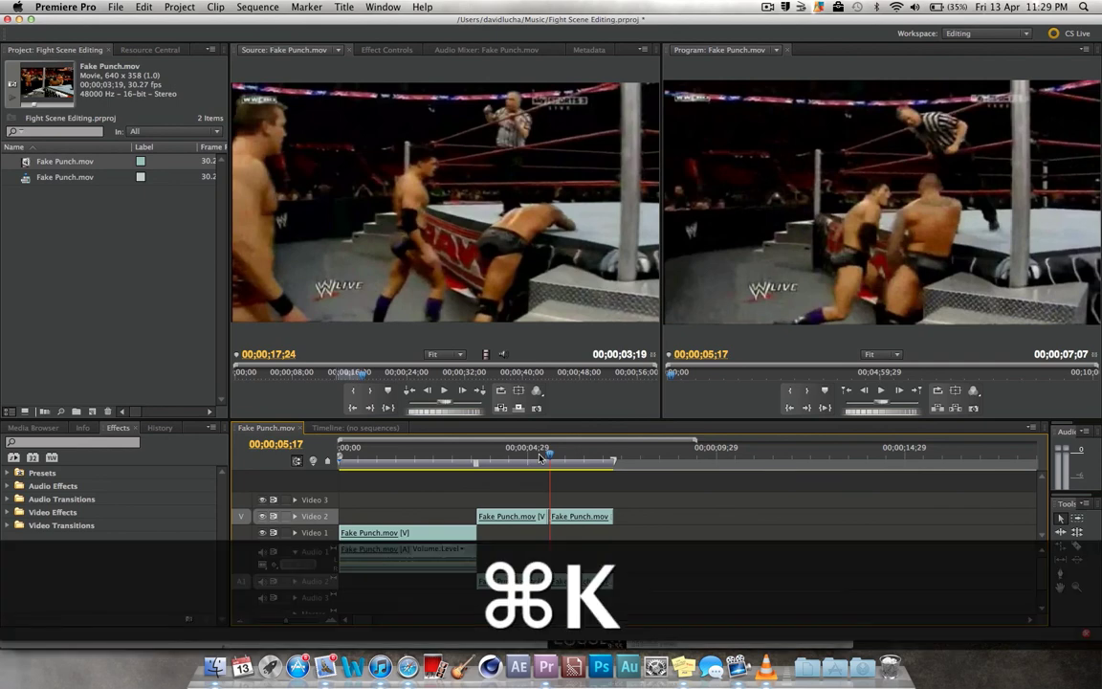
Cut the edited punch clip on Video 2 at 00;00;05;14, one frame ahead of the earlier impact cut.
key("Left")
key("Left")
key("Left")
key("Left")
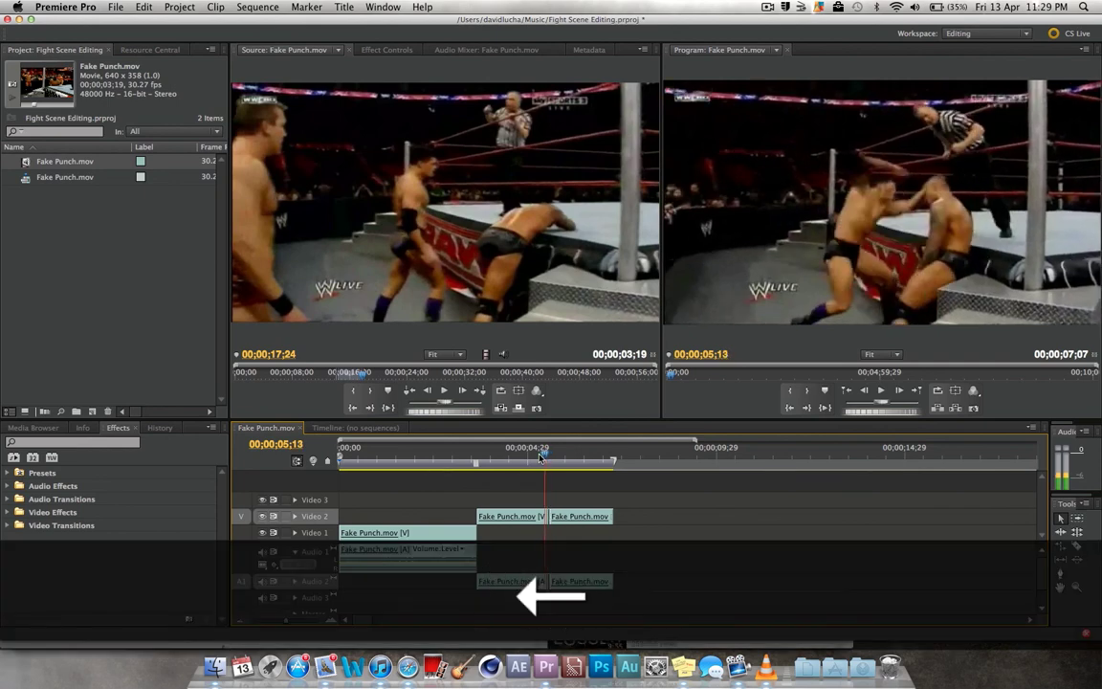
key("Right")
key("super+k")
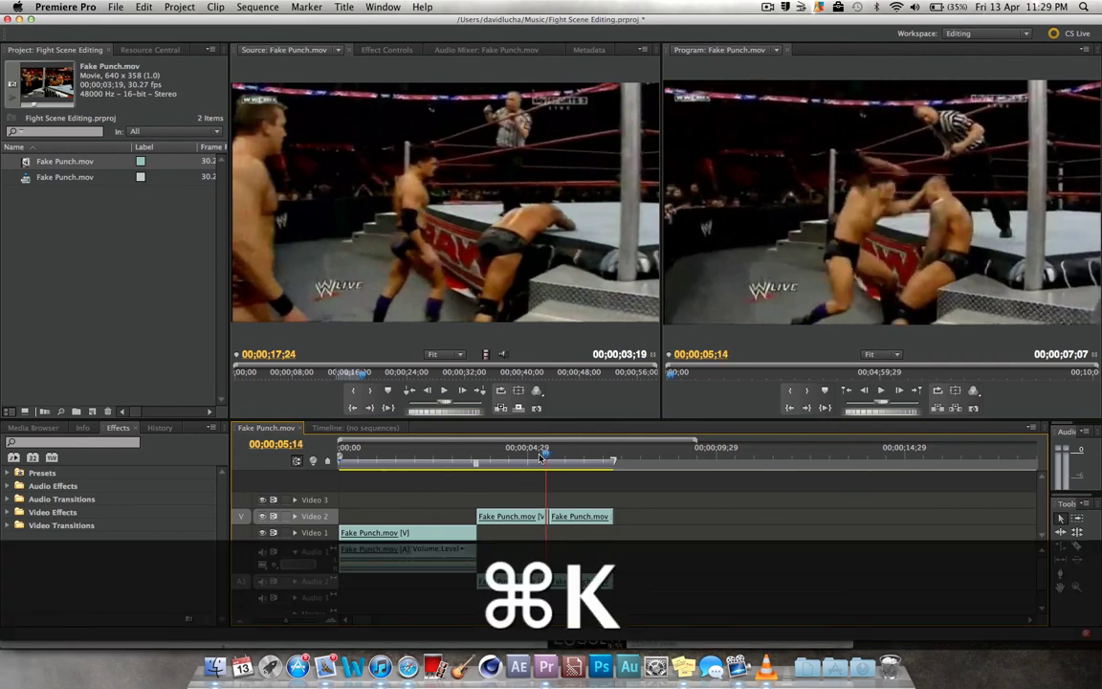
Ripple-delete the two short impact fragments between 00;00;05;14 and 00;00;05;17 from the edited punch on Video 2.
right_click(546, 521)
left_click(549, 232)
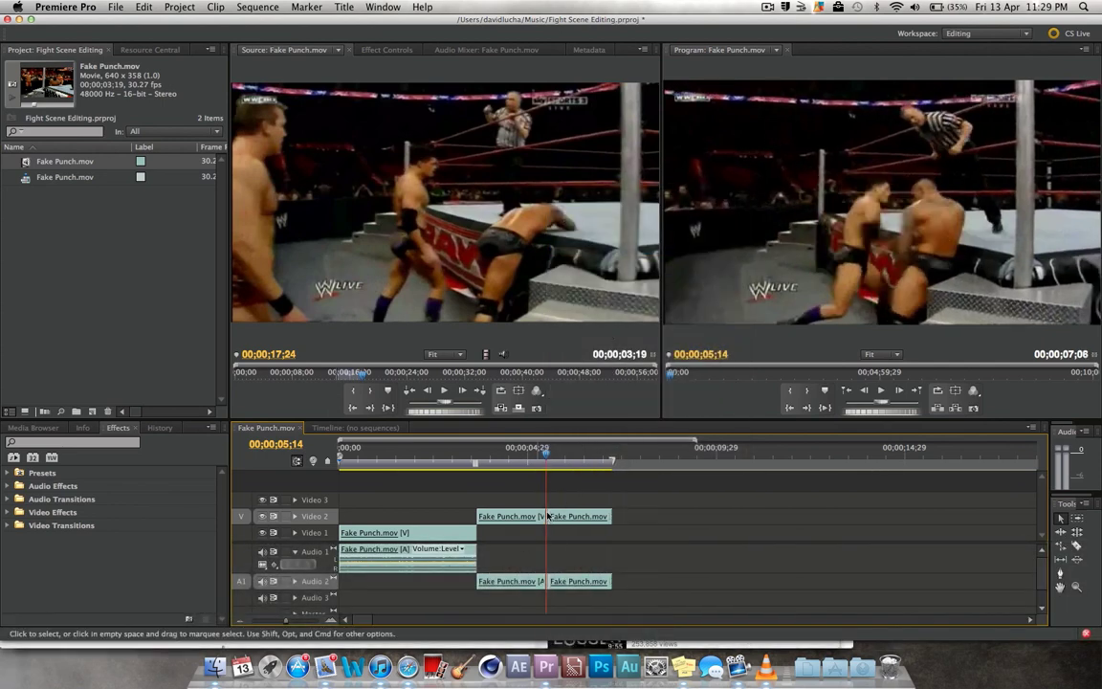
right_click(547, 519)
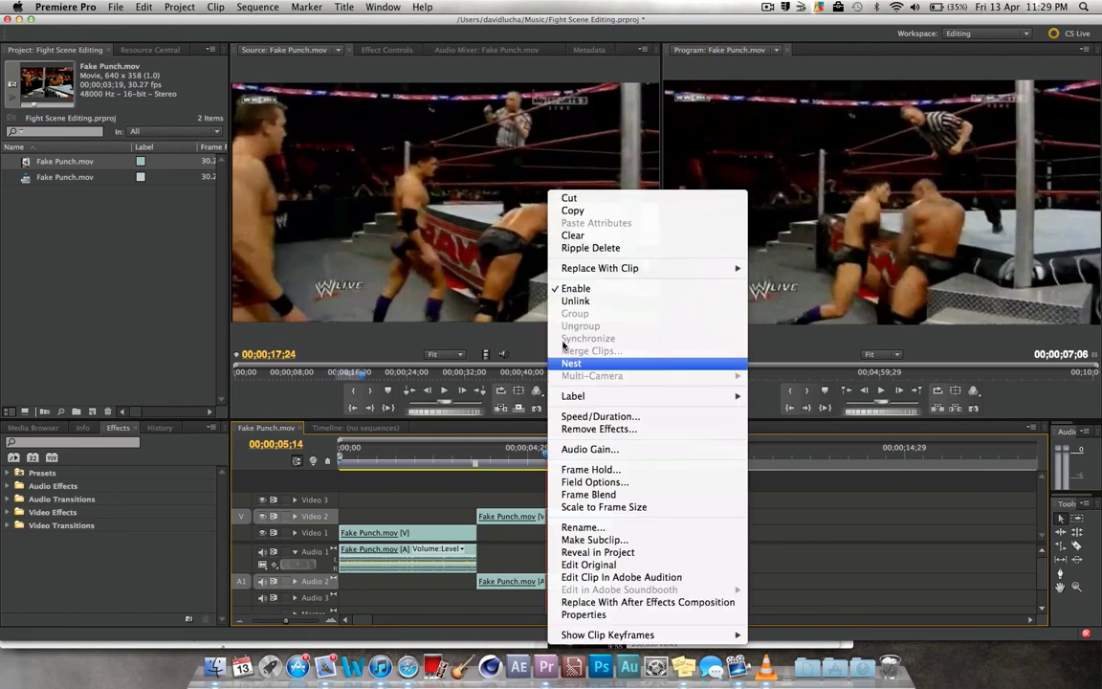
left_click(547, 229)
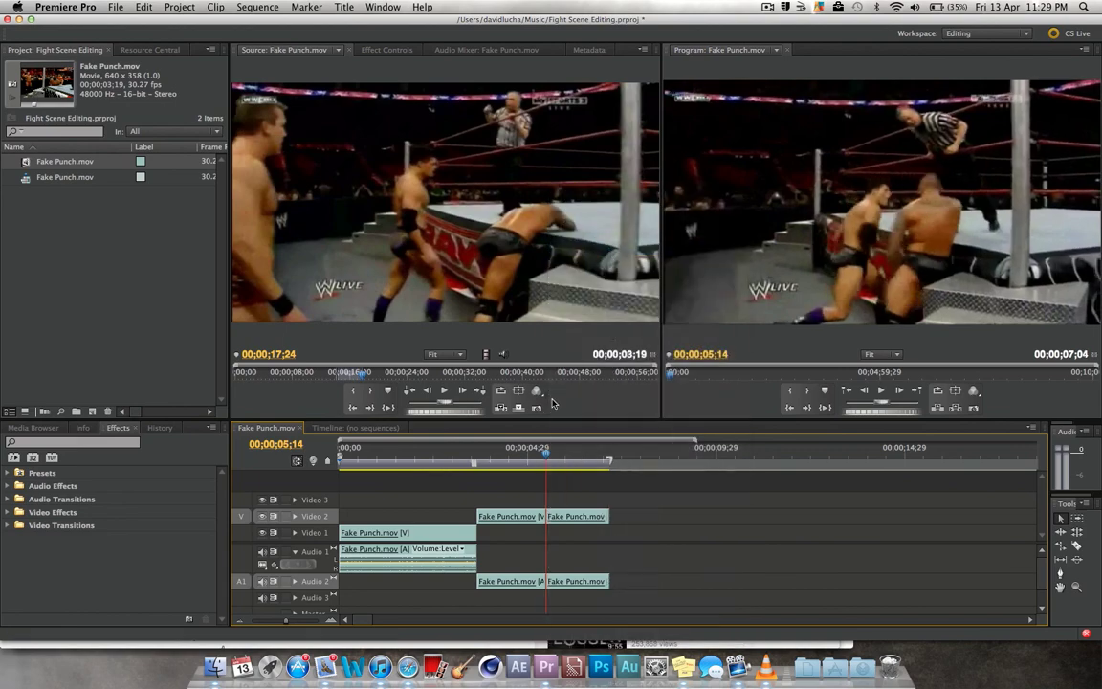
Play the edited punch on Video 2 from just before the impact several times to check the shortened cut.
left_click(526, 457)
key("space")
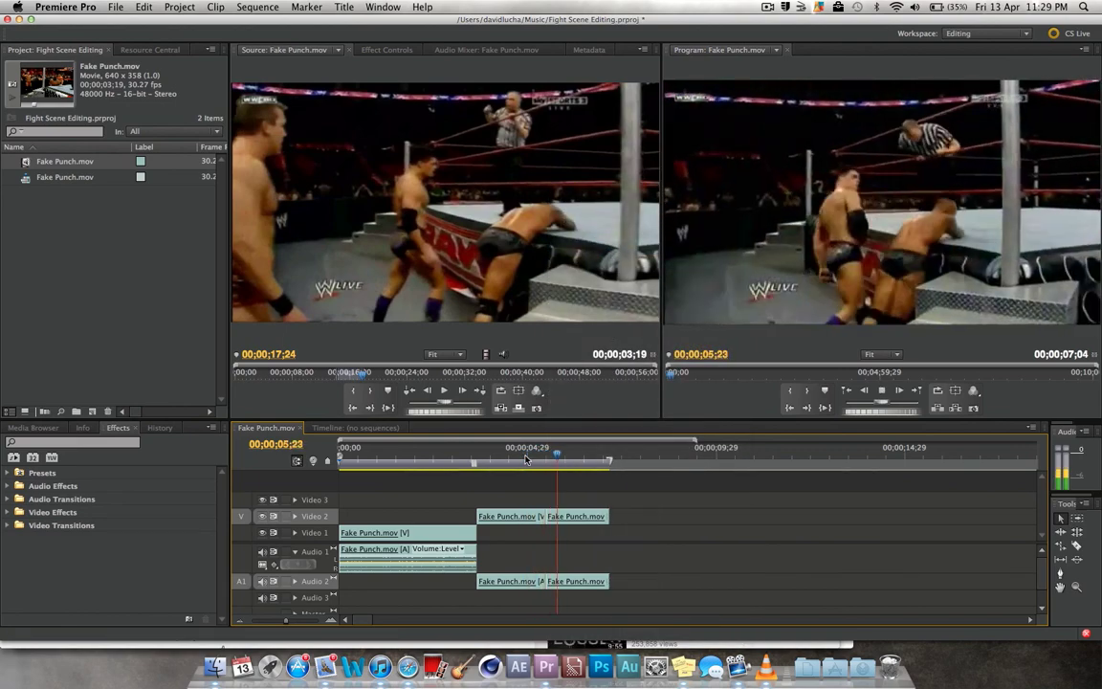
key("space")
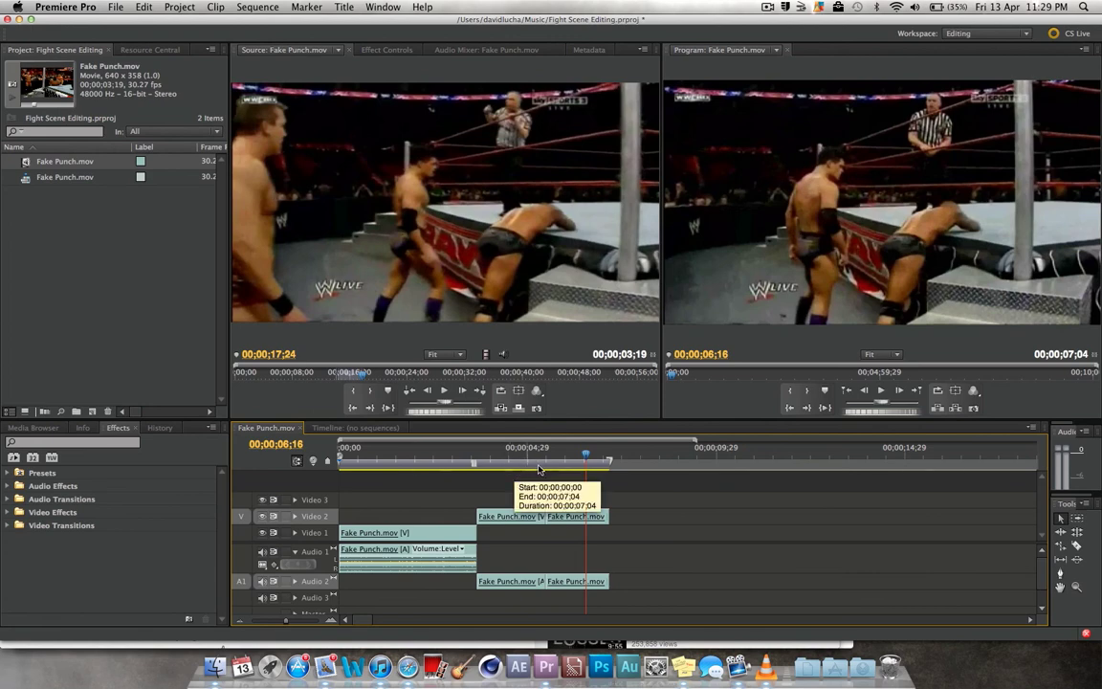
left_click(512, 458)
left_click(883, 392)
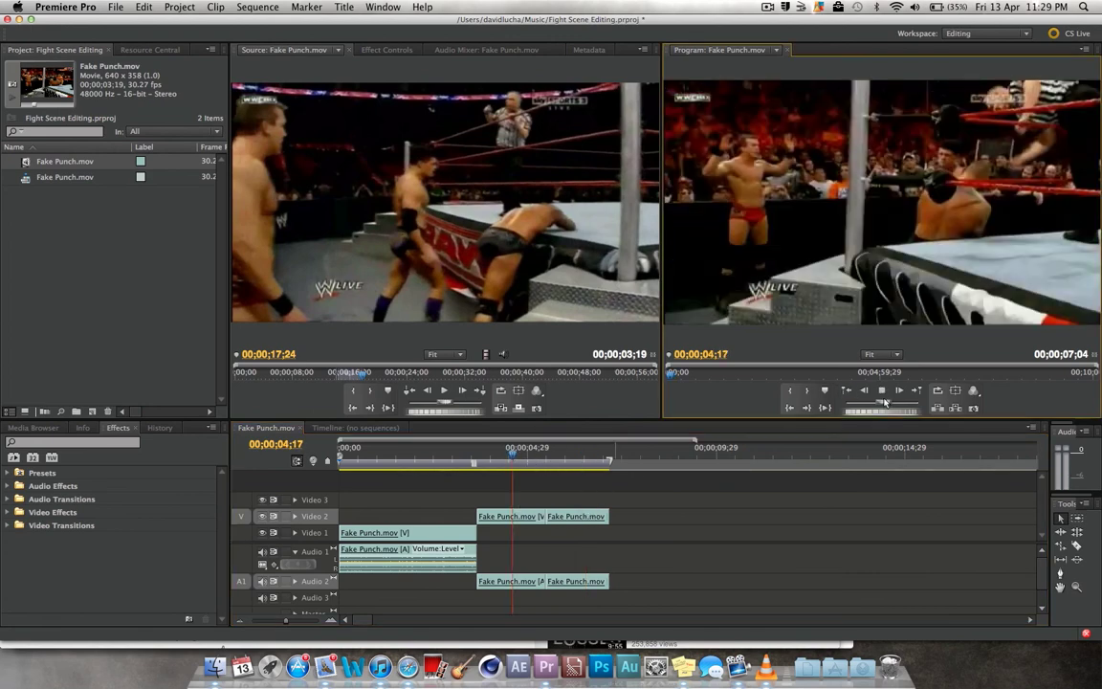
left_click(882, 391)
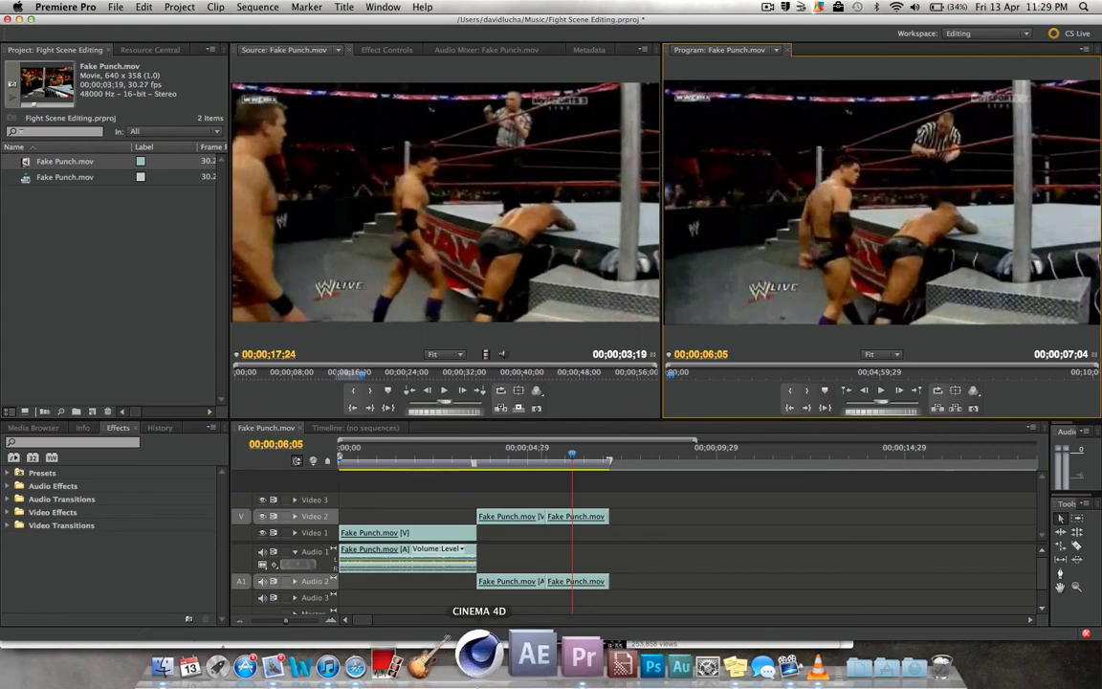
Switch to Safari with the Film Riot video on the fight choreography of 'LOSSES'.
left_click(394, 666)
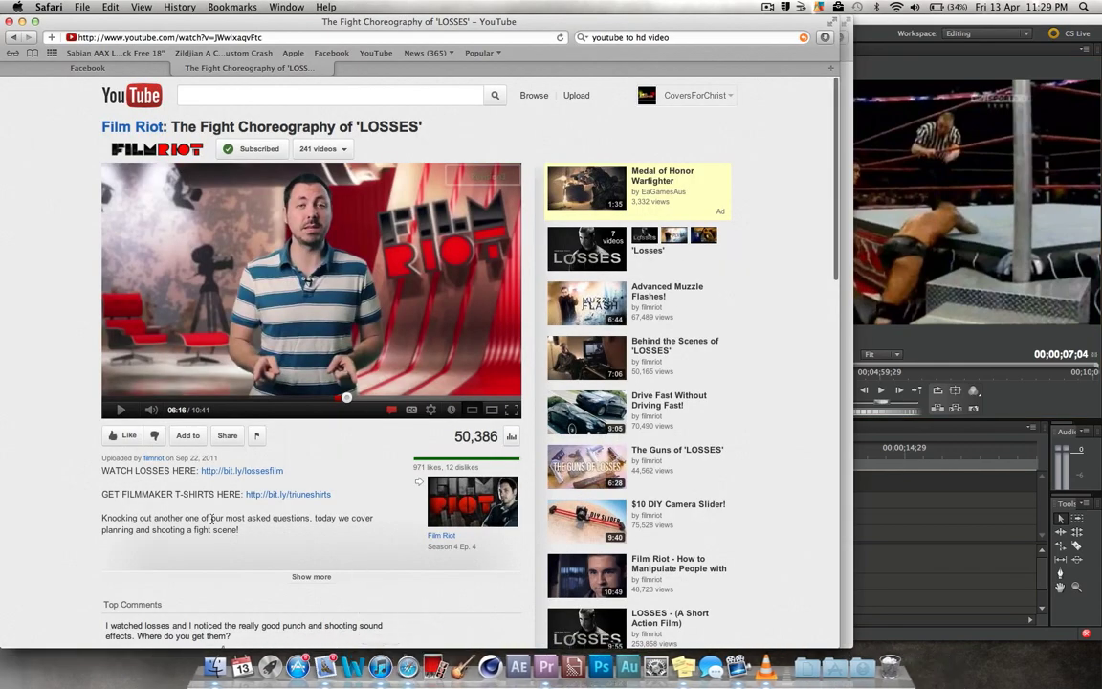